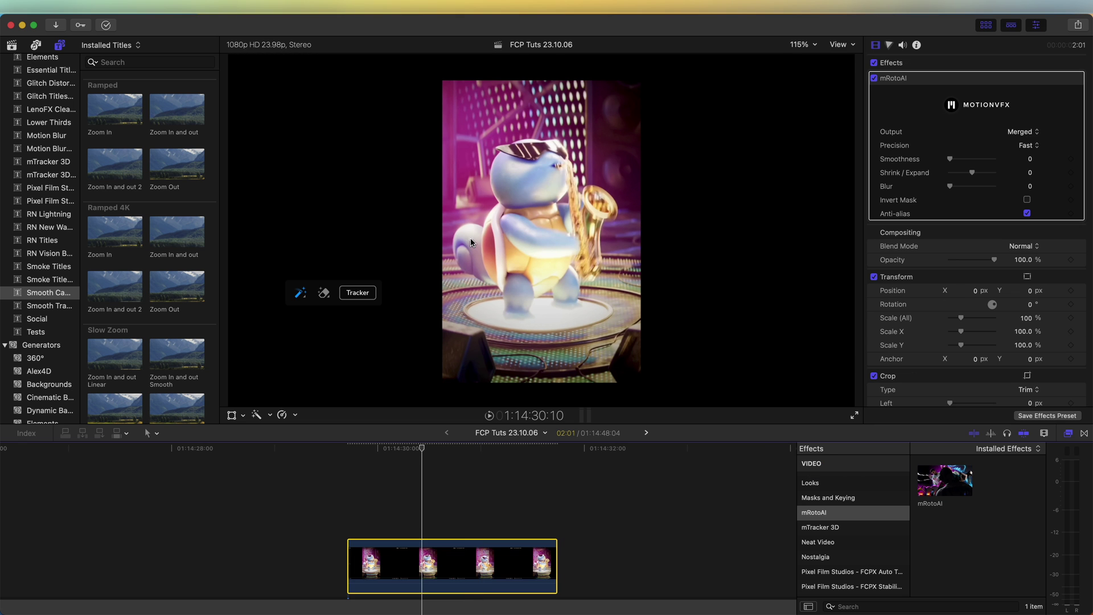
Step: Paint and track an mRotoAI mask over the saxophone character, then set Output to Masked Video
mouse_move(543, 157)
mouse_down()
mouse_move(578, 212)
mouse_move(514, 303)
mouse_up()
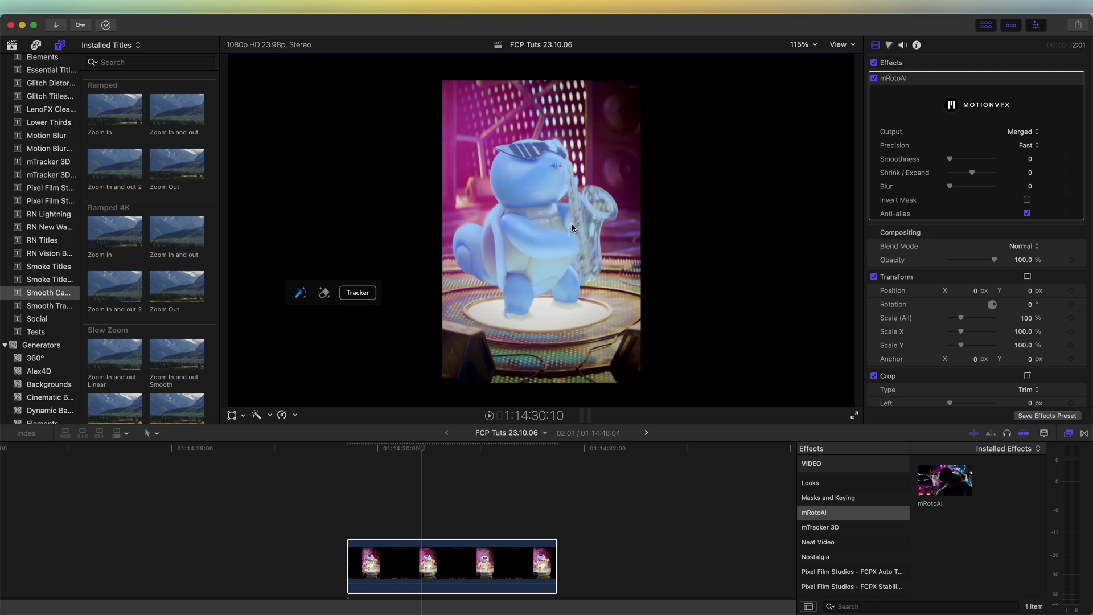
click(357, 292)
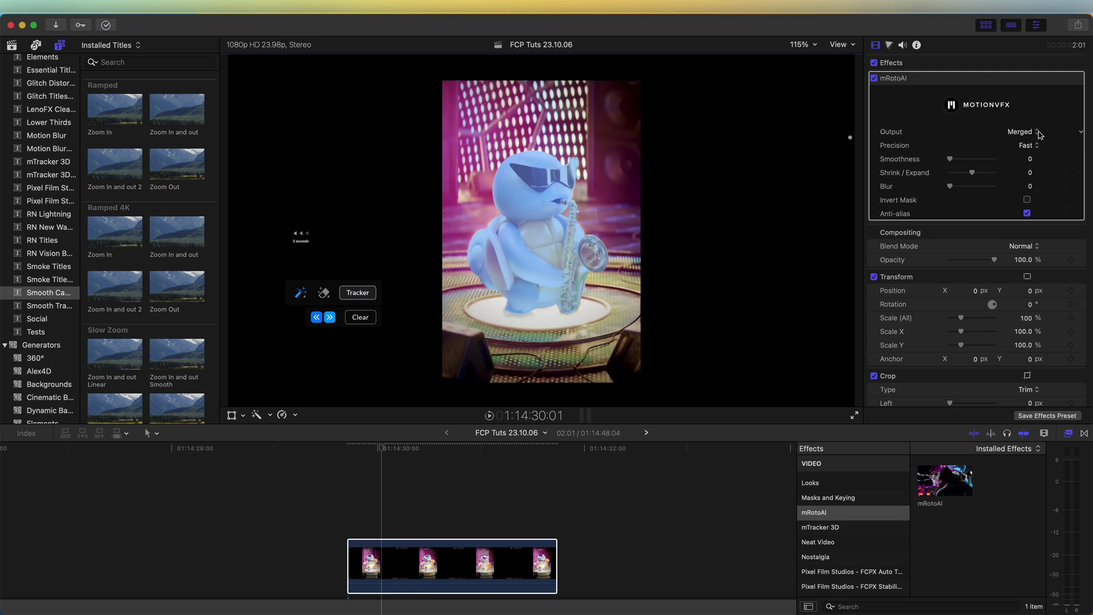
click(1040, 135)
click(1035, 160)
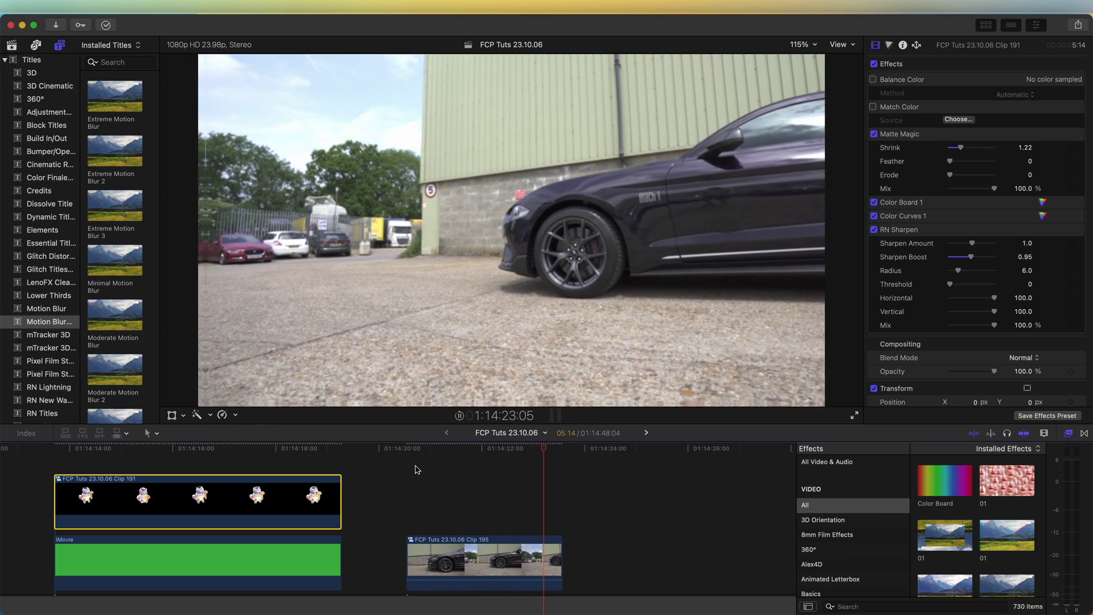
Step: Apply the mTracker 3D effect to car Clip 195 at 1:14:22:00
click(483, 449)
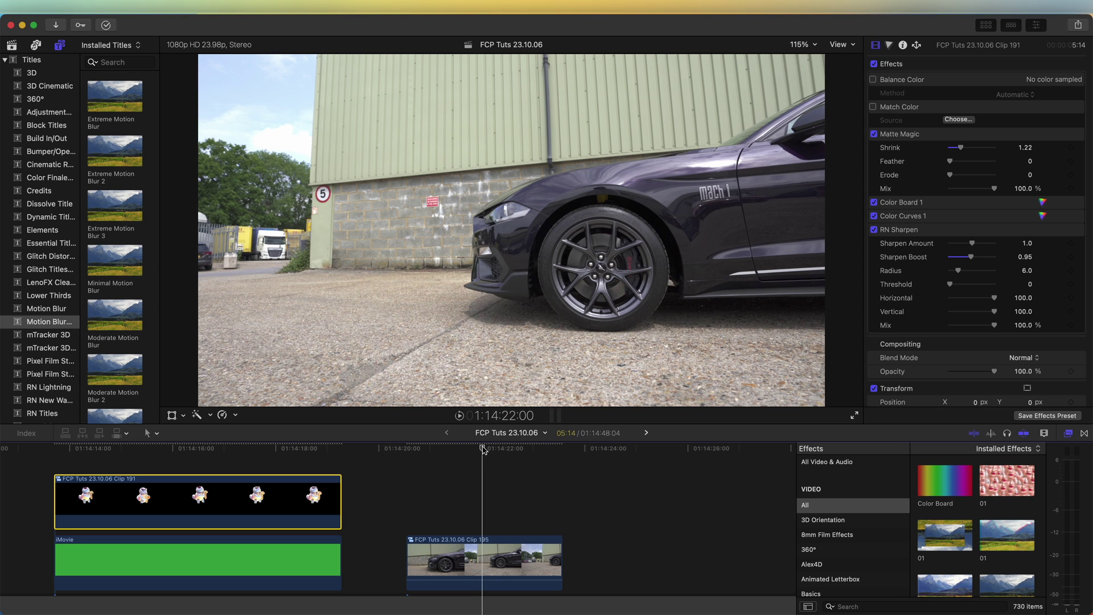
scroll(989, 520, down, 2)
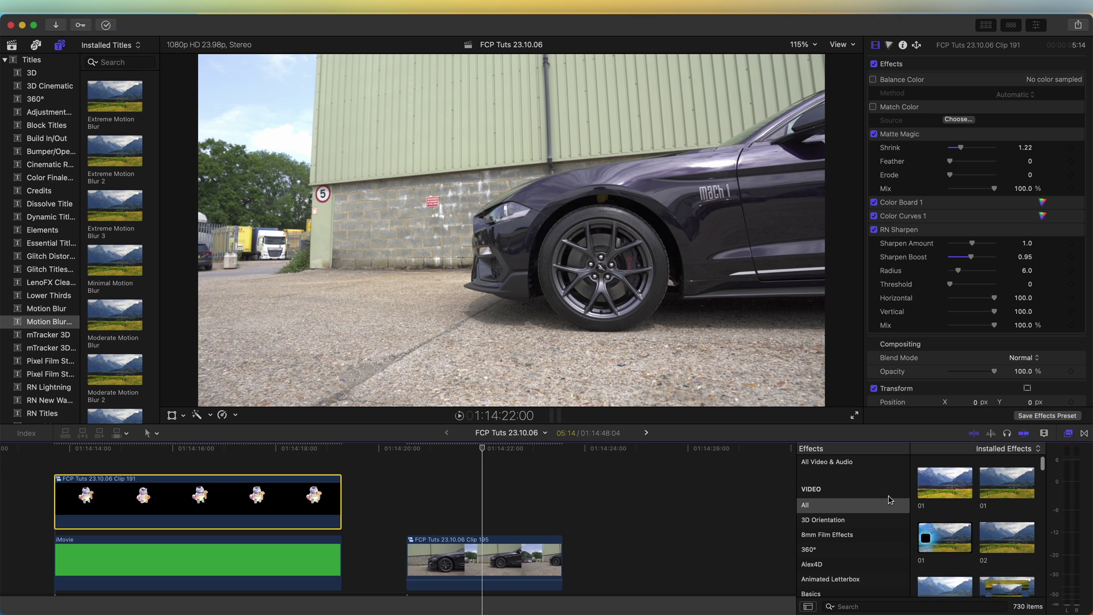
scroll(843, 535, down, 15)
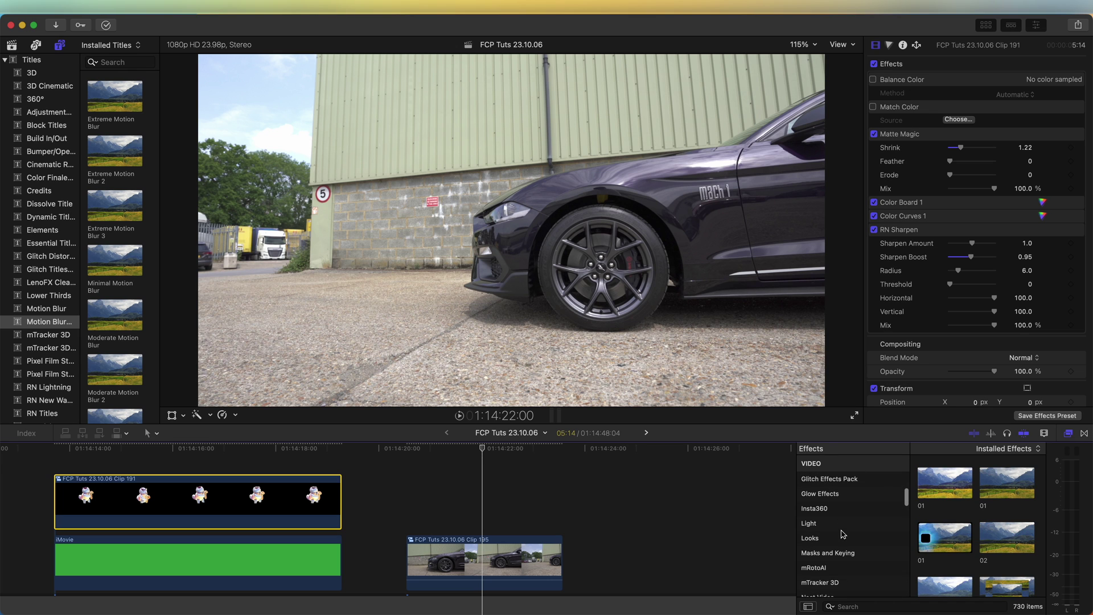
click(842, 531)
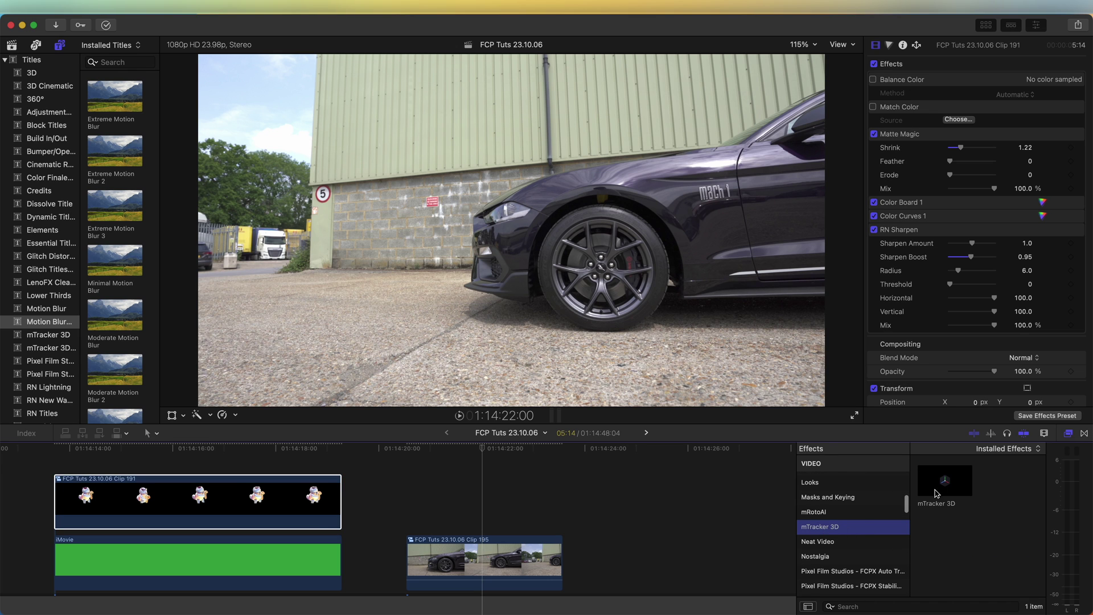
drag(947, 485, 479, 568)
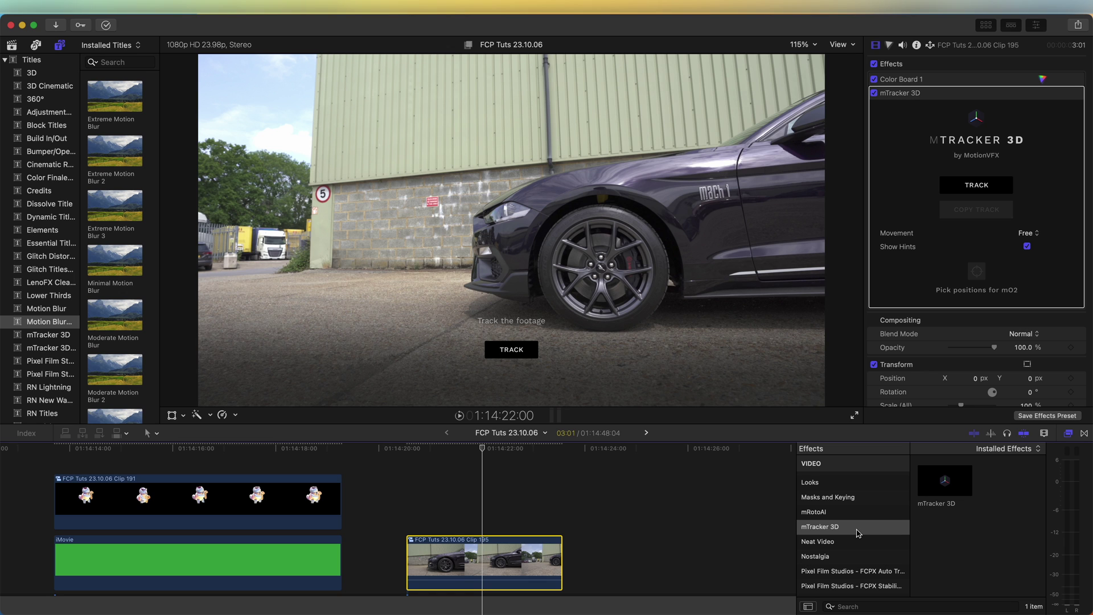
key(Right)
Step: Run mTracker 3D analysis on the car footage and copy the resulting track
click(512, 349)
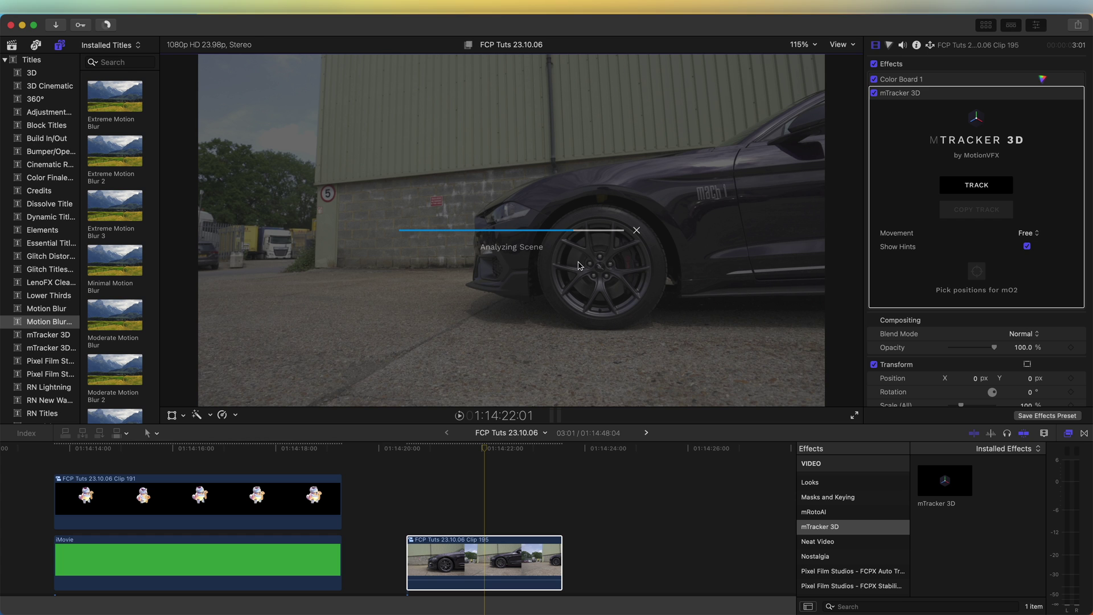
click(963, 214)
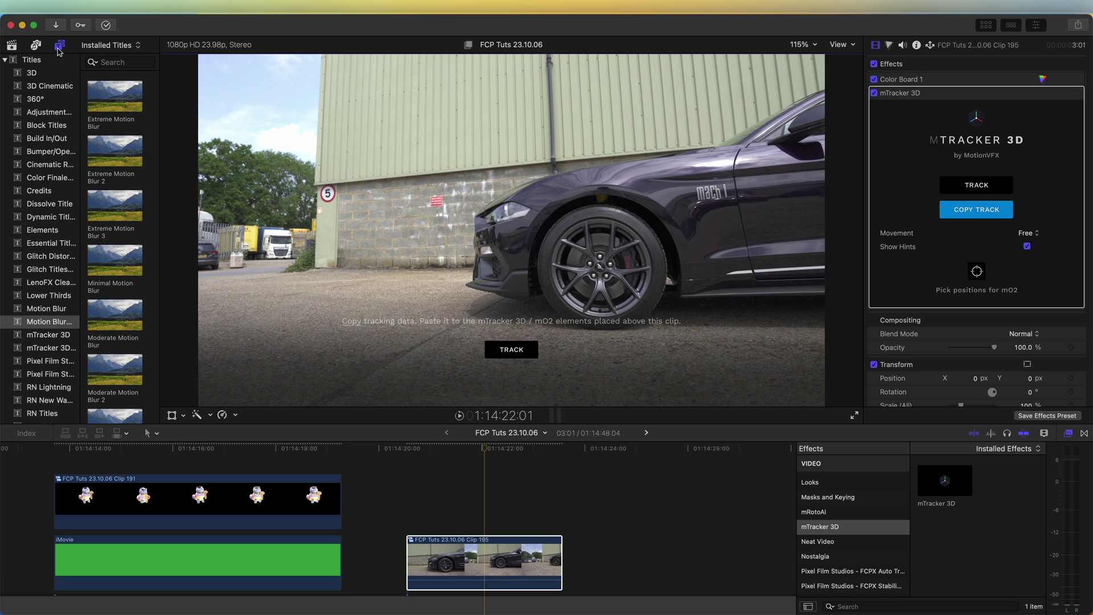
Step: Place the Drop Zone 01 title above Clip 195 and trim it to end with the clip
scroll(49, 71, down, 5)
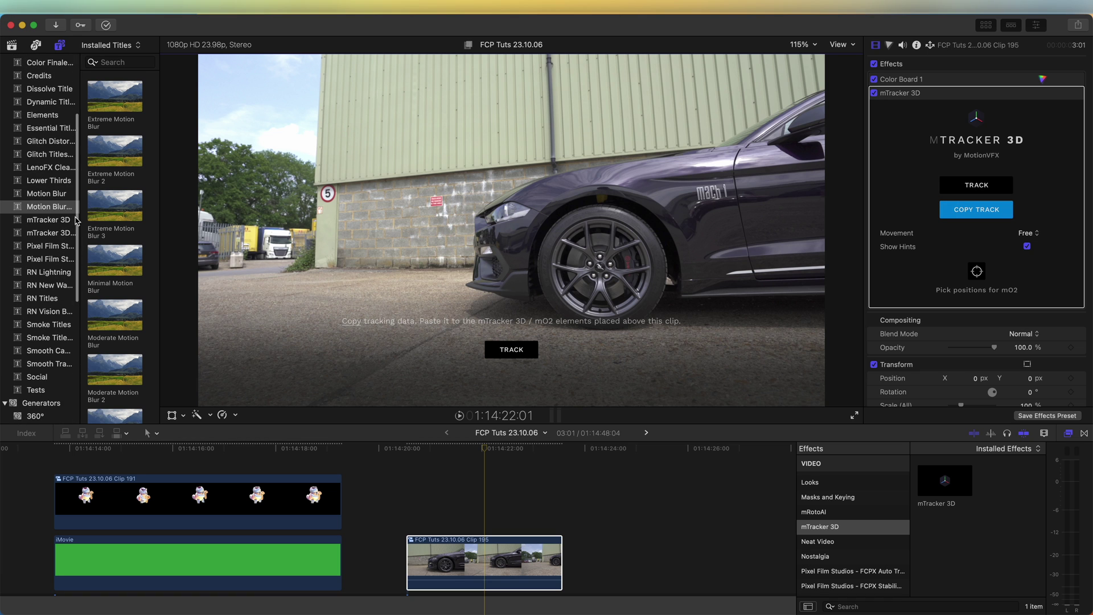
click(49, 221)
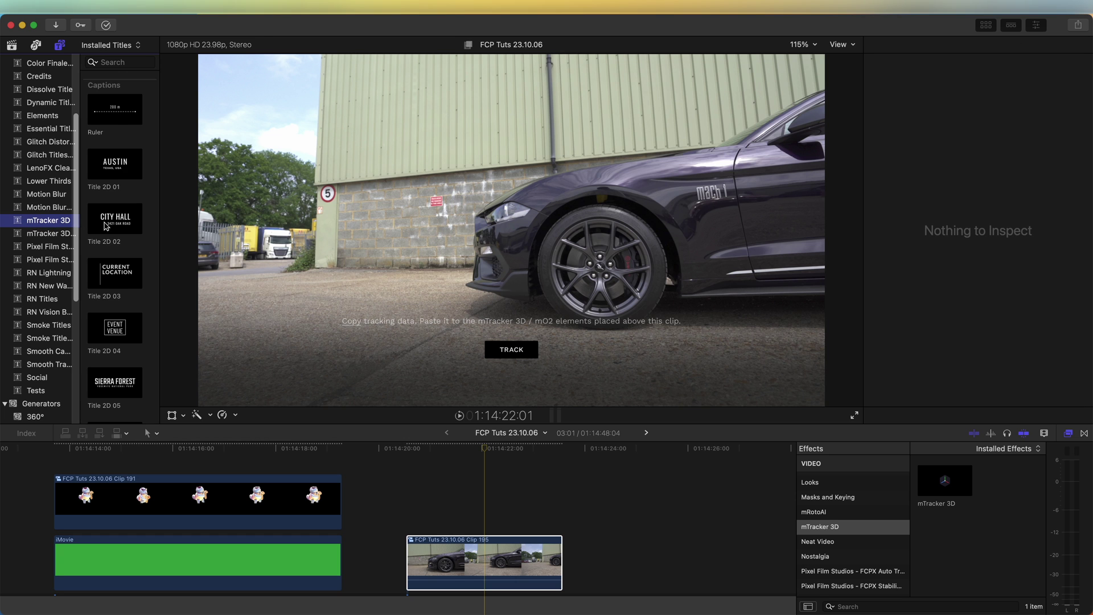
scroll(109, 227, down, 6)
drag(160, 226, 219, 227)
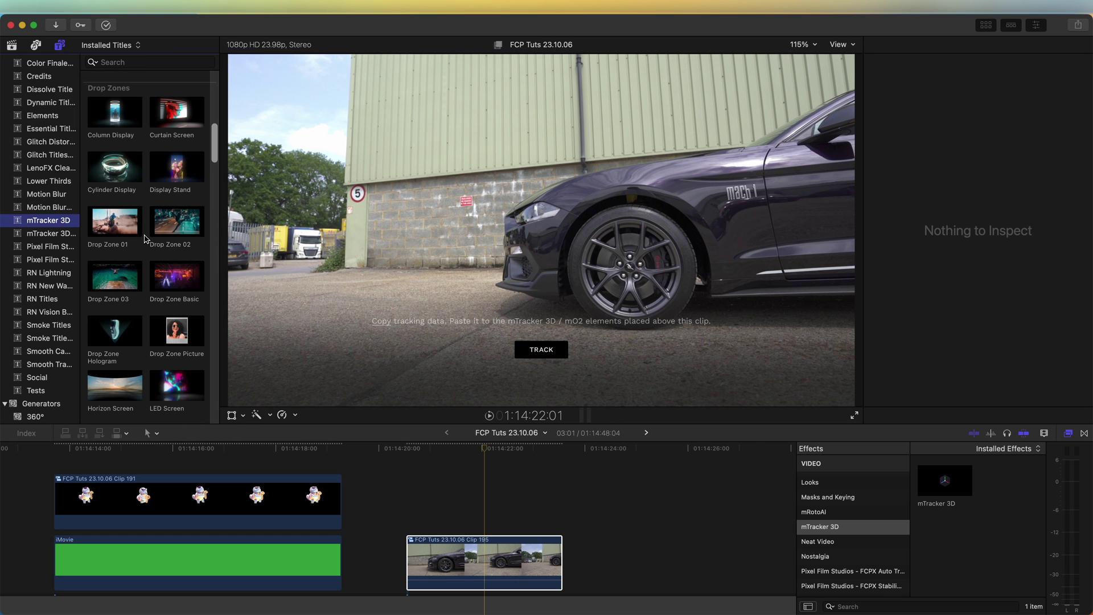
scroll(147, 238, down, 5)
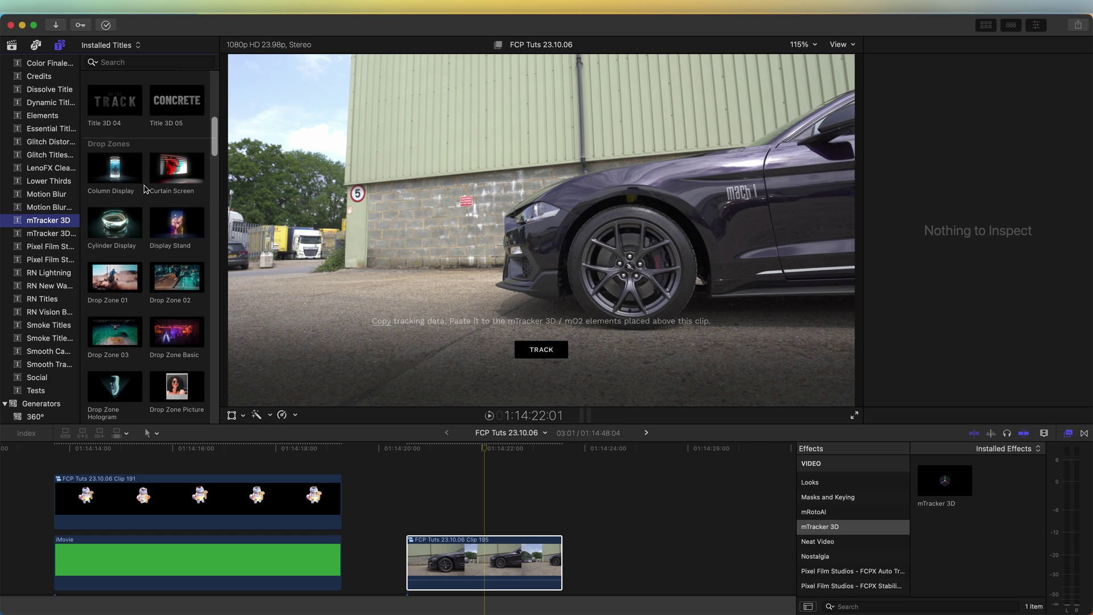
scroll(145, 189, down, 10)
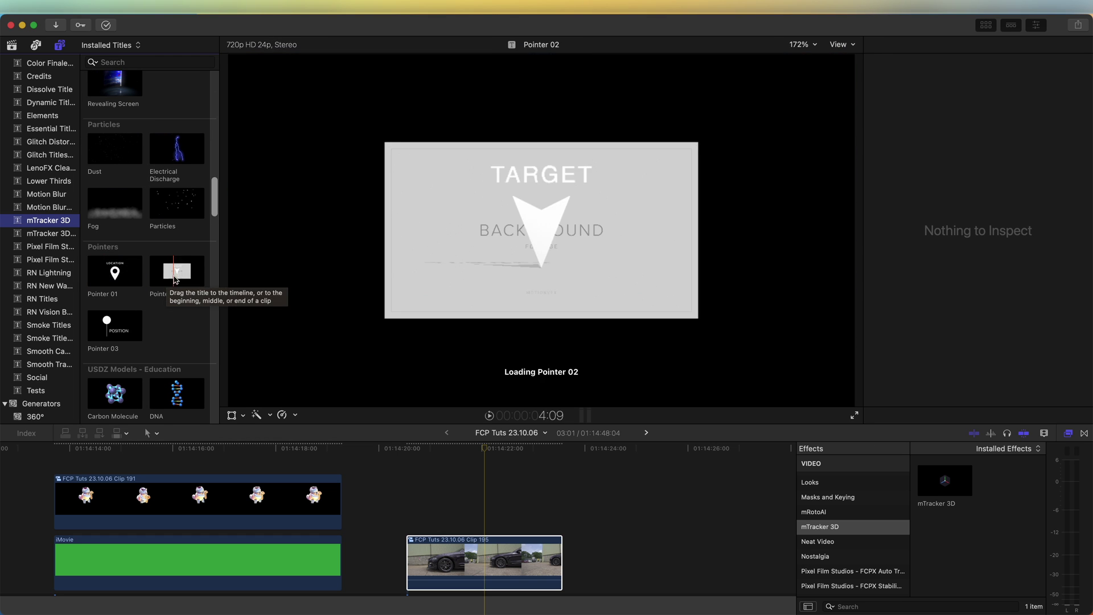
scroll(175, 280, up, 8)
drag(114, 289, 409, 497)
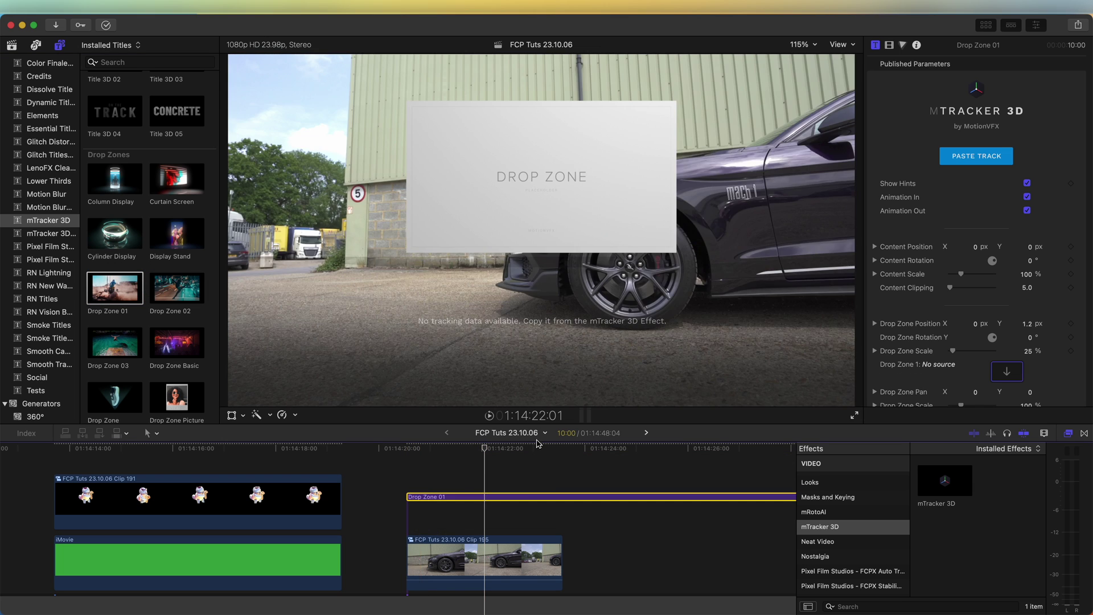
drag(538, 445, 561, 450)
key(alt+bracketright)
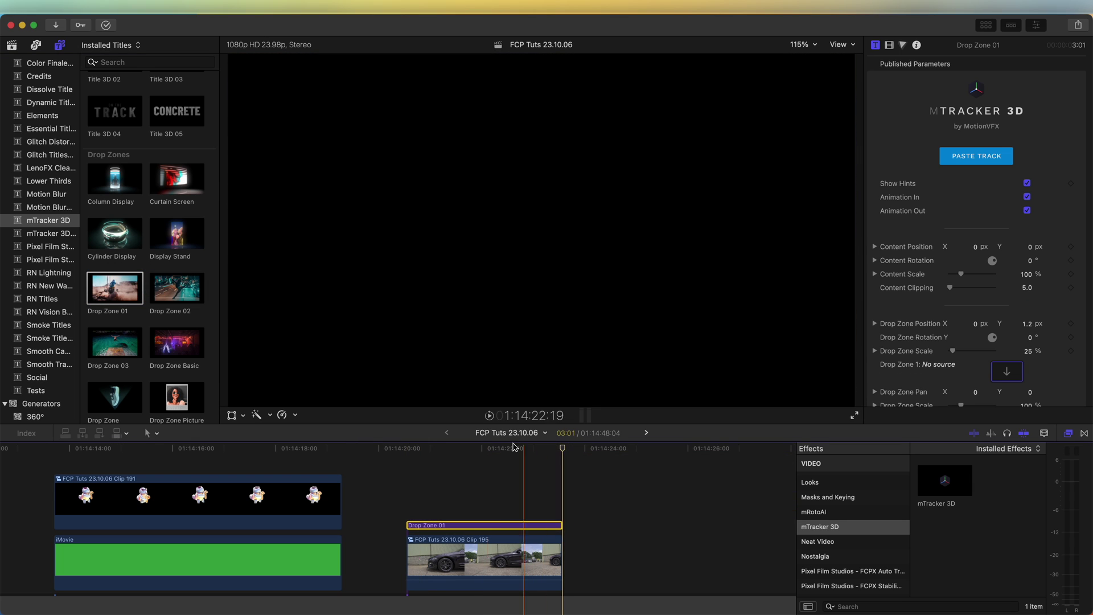
Step: Paste the car's tracking data onto Drop Zone 01 and start picking its viewer position
click(964, 162)
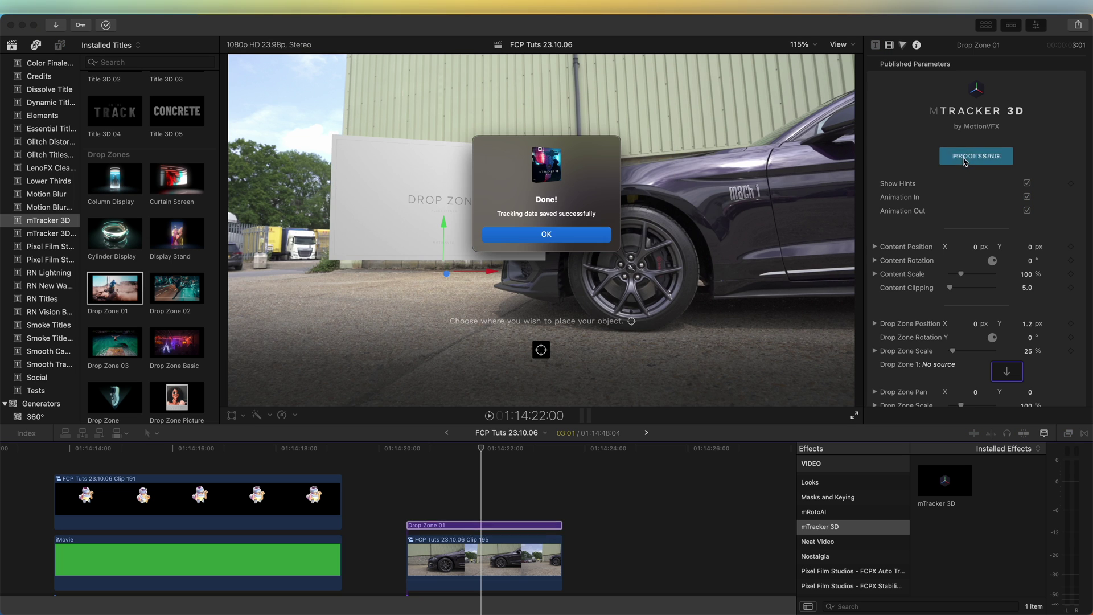
click(537, 234)
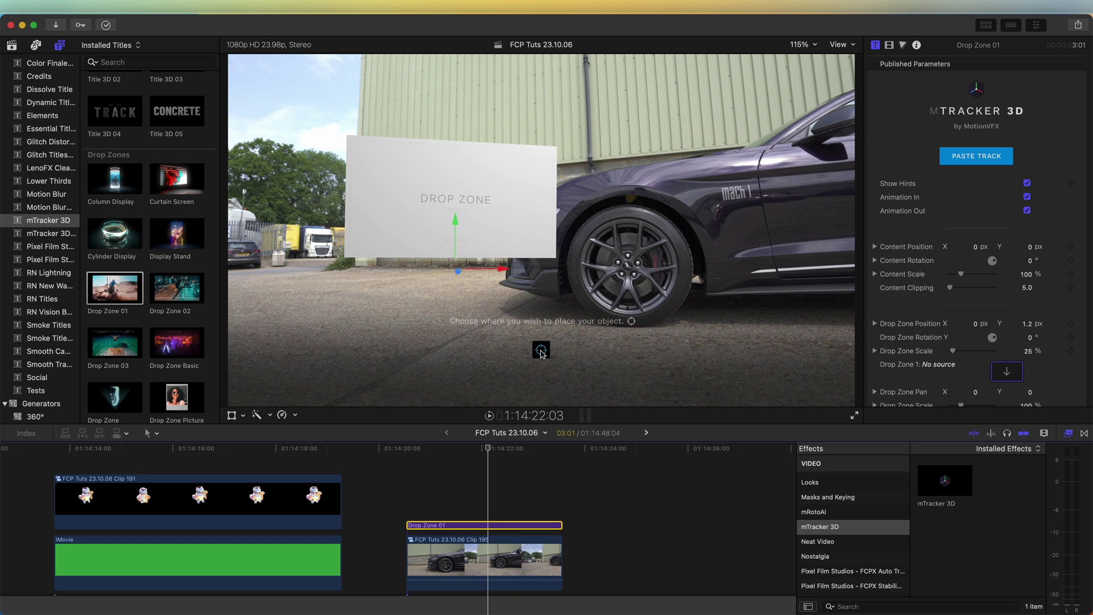
click(542, 351)
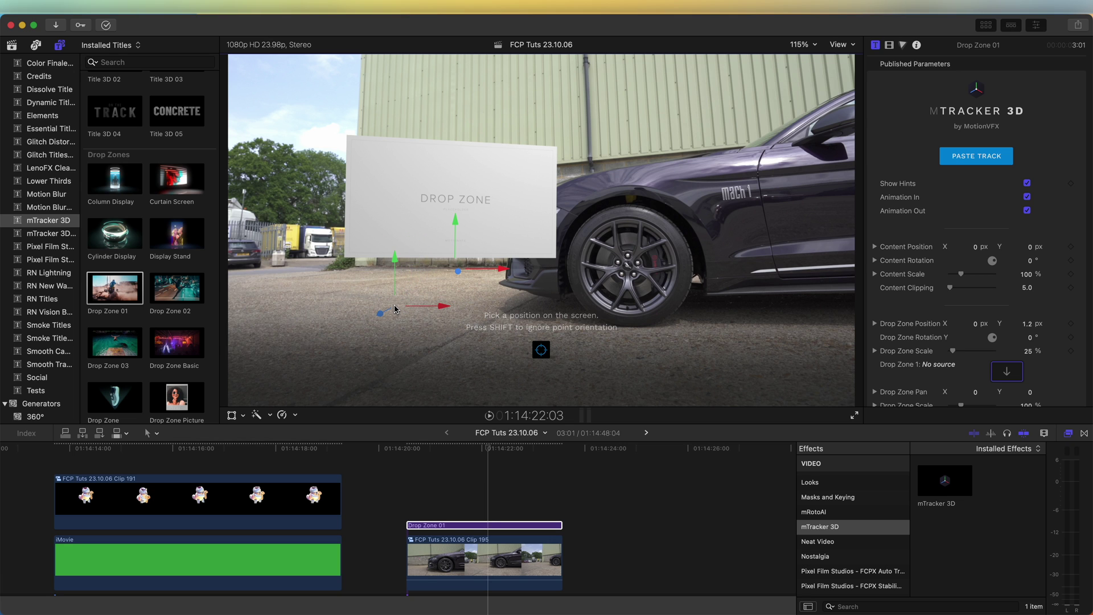
click(520, 450)
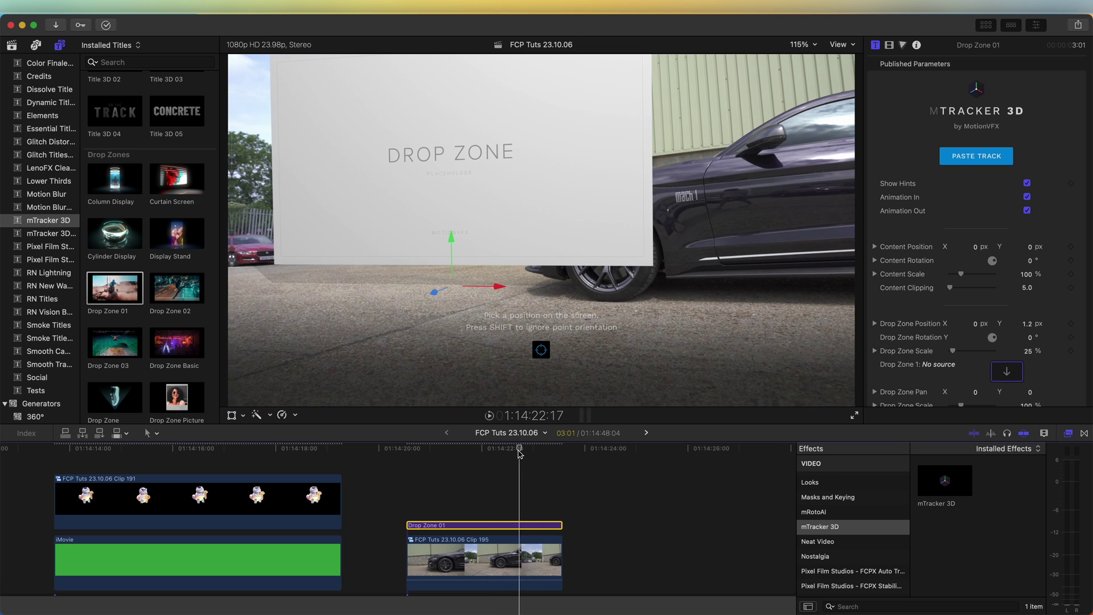
Step: Turn off Drop Zone 01's Animation In and Animation Out after previewing the tracked clip
mouse_move(519, 450)
mouse_down()
mouse_move(439, 450)
mouse_move(542, 450)
mouse_move(460, 451)
mouse_move(506, 451)
mouse_up()
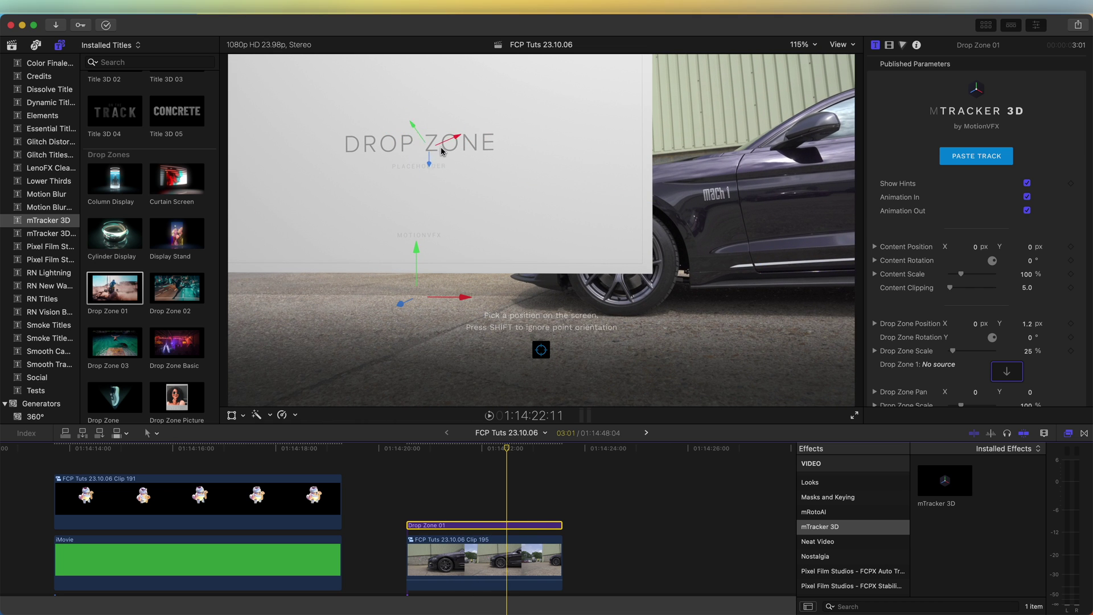
click(1028, 197)
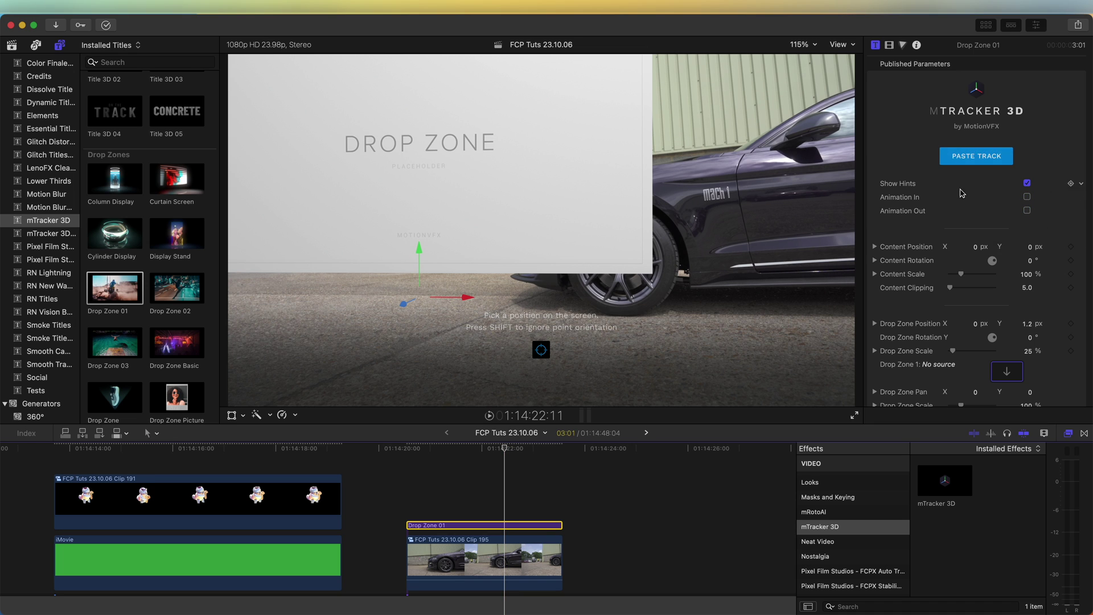
scroll(976, 224, down, 3)
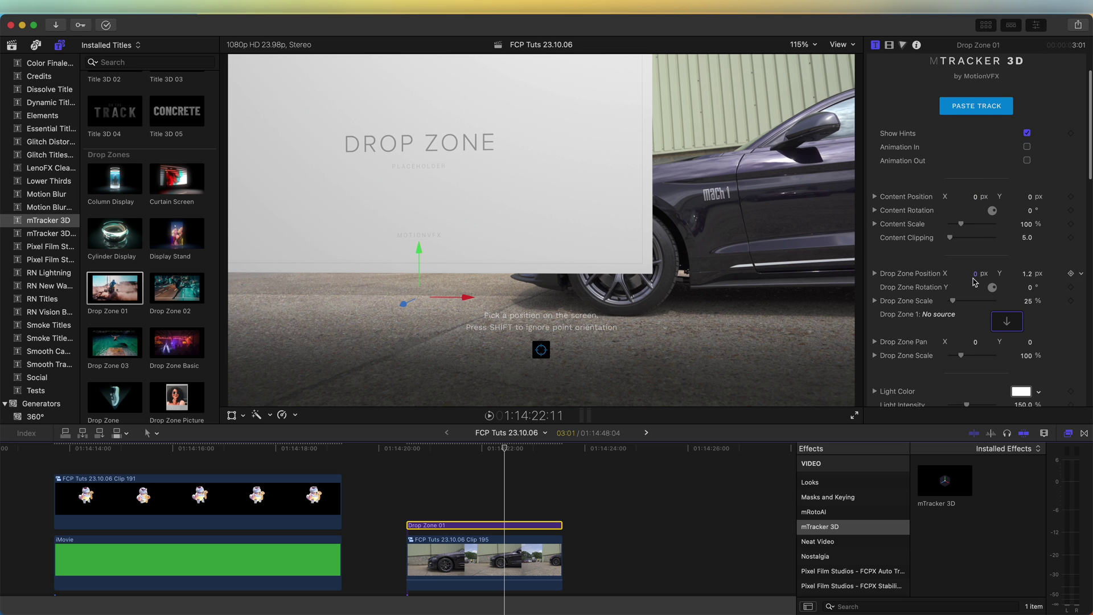
click(1008, 322)
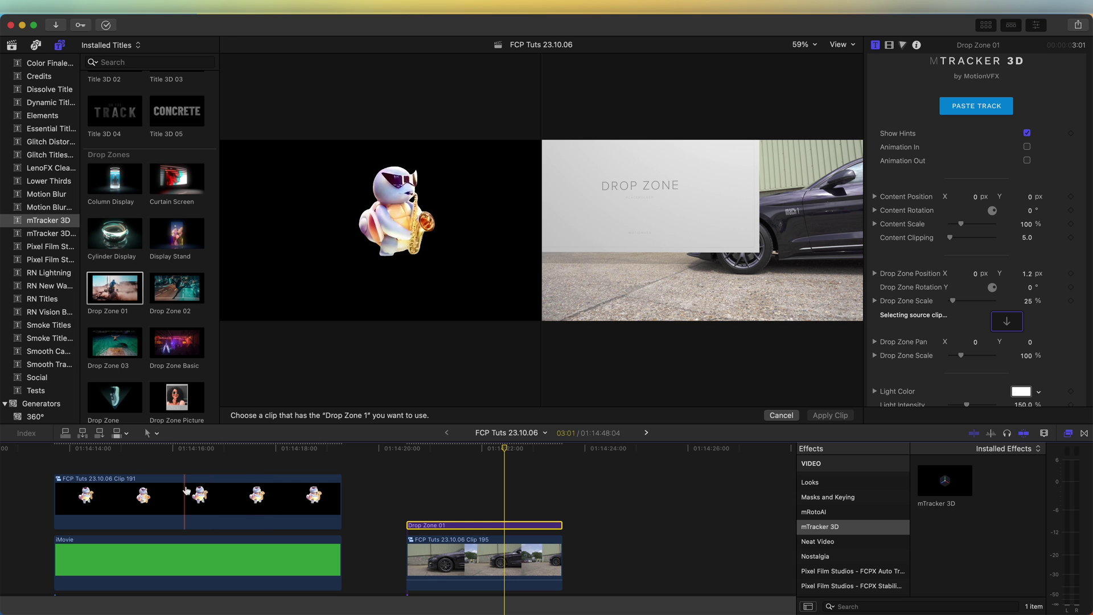
Step: Use Clip 191, the saxophone character, as the Drop Zone 1 source and apply it
click(227, 493)
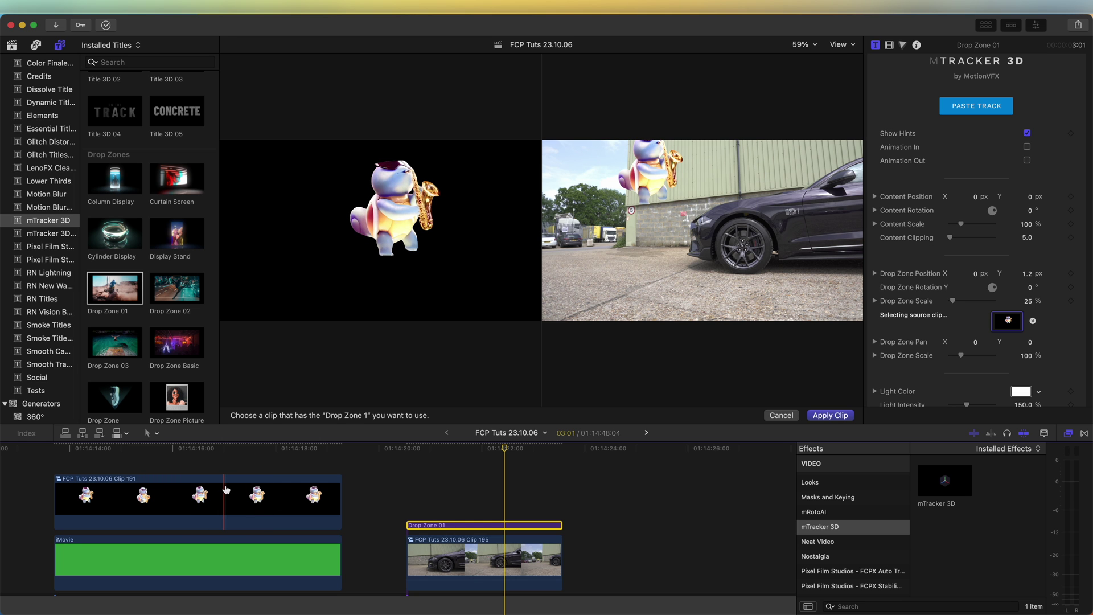
click(830, 416)
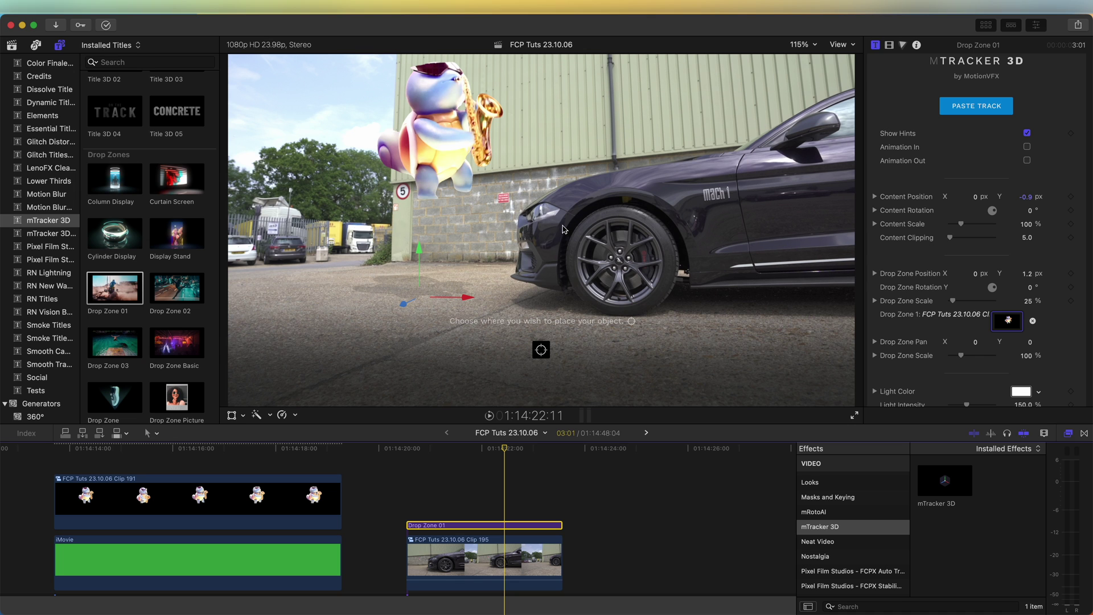
Step: Lower the drop zone and character onto the ground, scale content to 73%, and review playback
drag(1027, 273, 1027, 274)
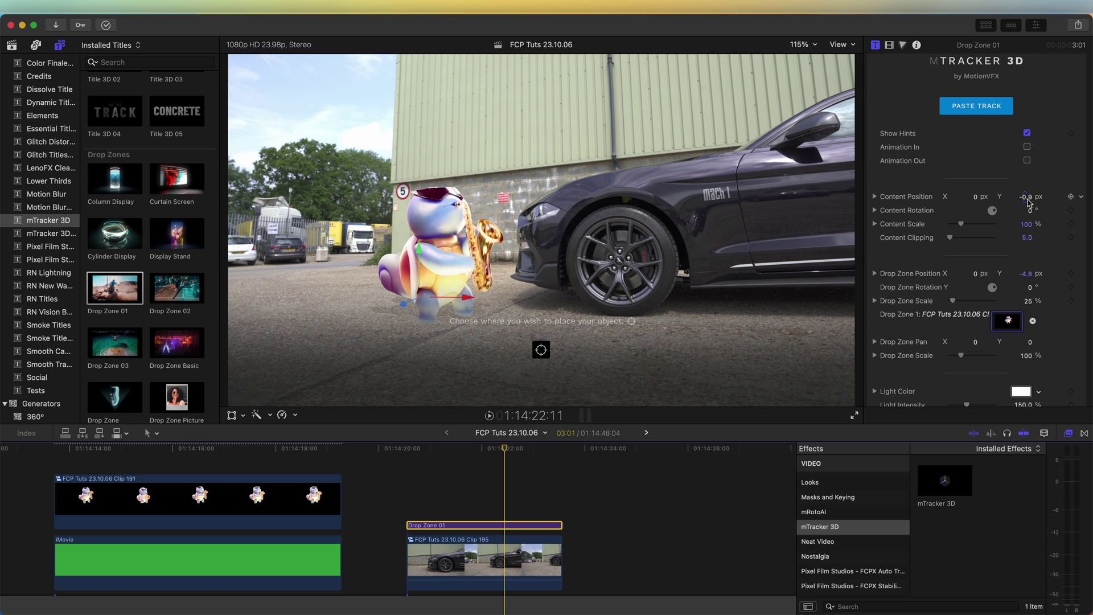
drag(1027, 201, 1027, 199)
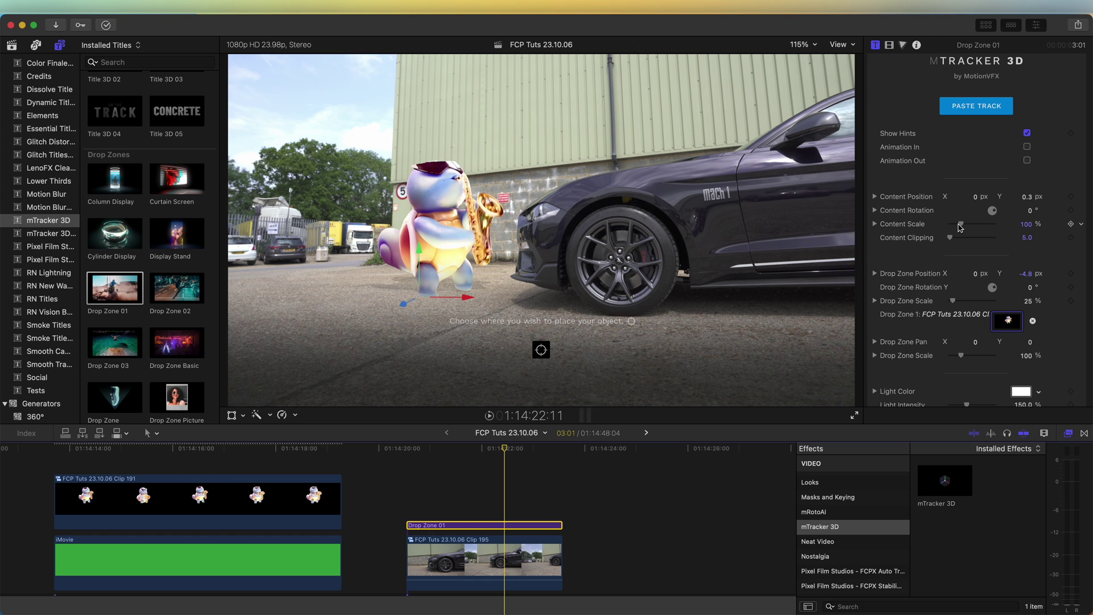
drag(961, 227, 957, 228)
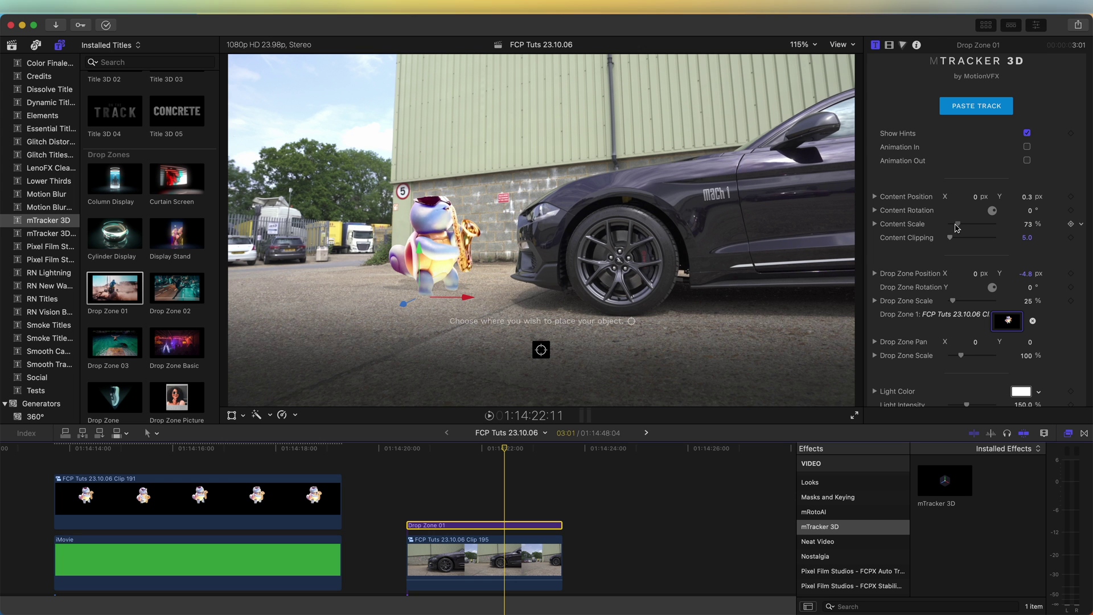
drag(1027, 197, 1027, 197)
key(shift+question)
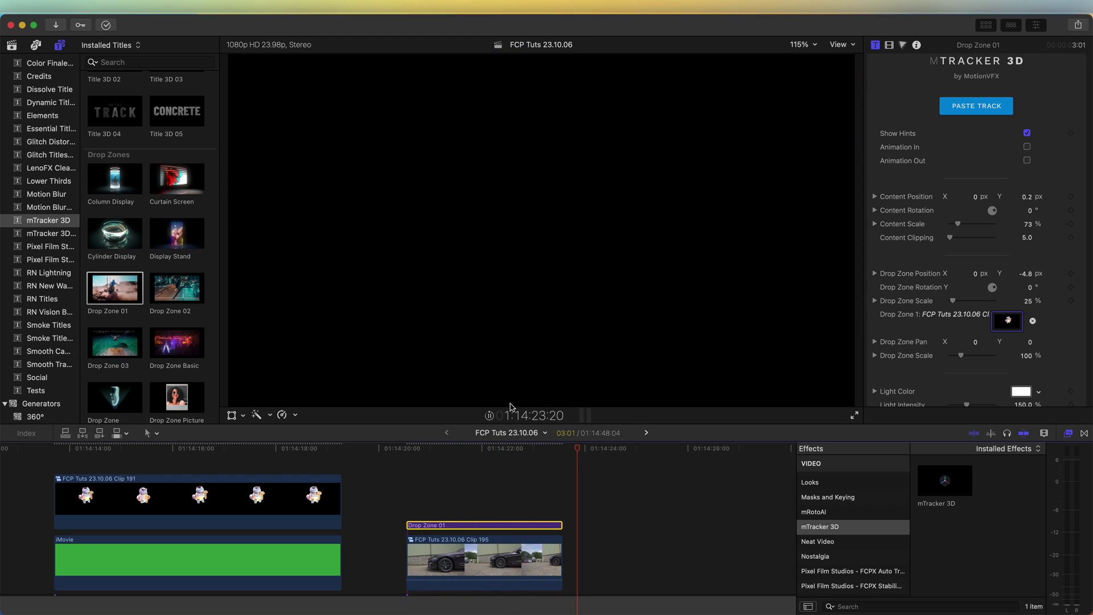
key(space)
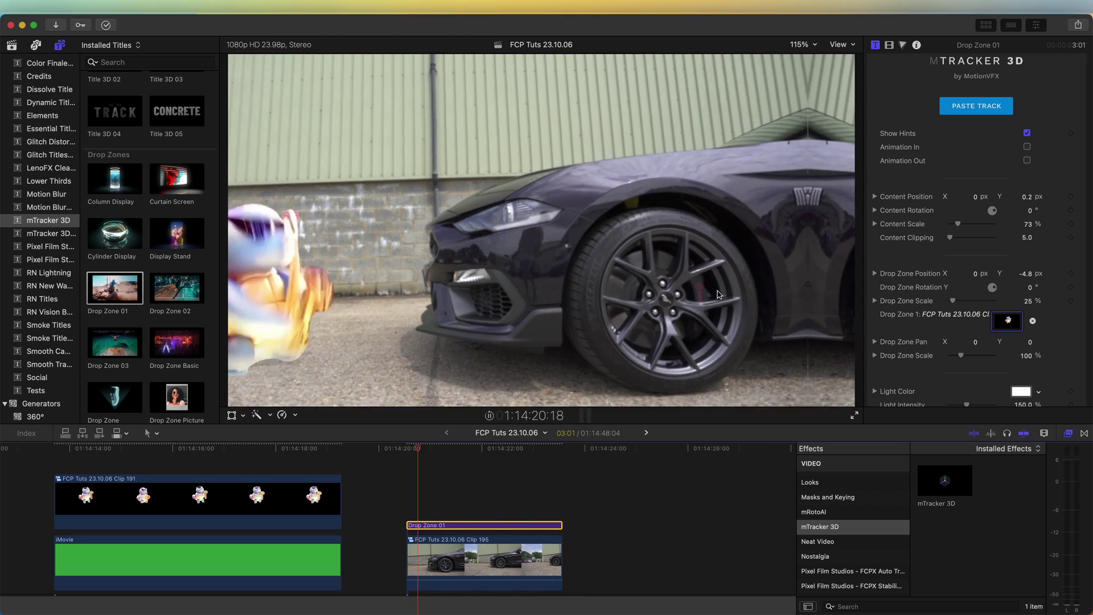
key(space)
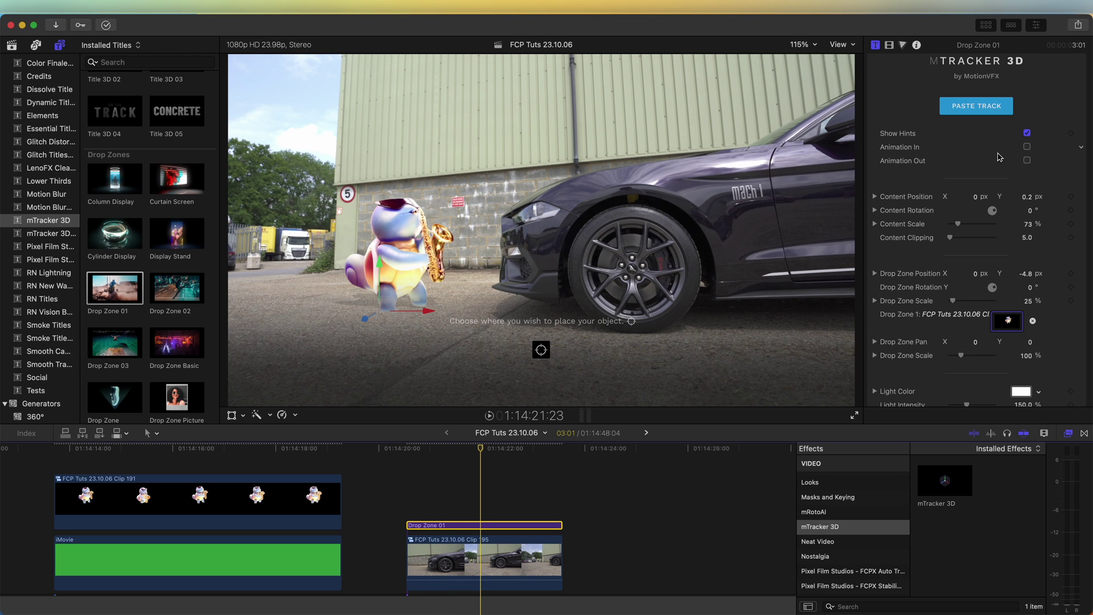
scroll(985, 313, down, 5)
Step: Adjust the key light's intensity, rotation and angle on the tracked character
scroll(985, 312, down, 8)
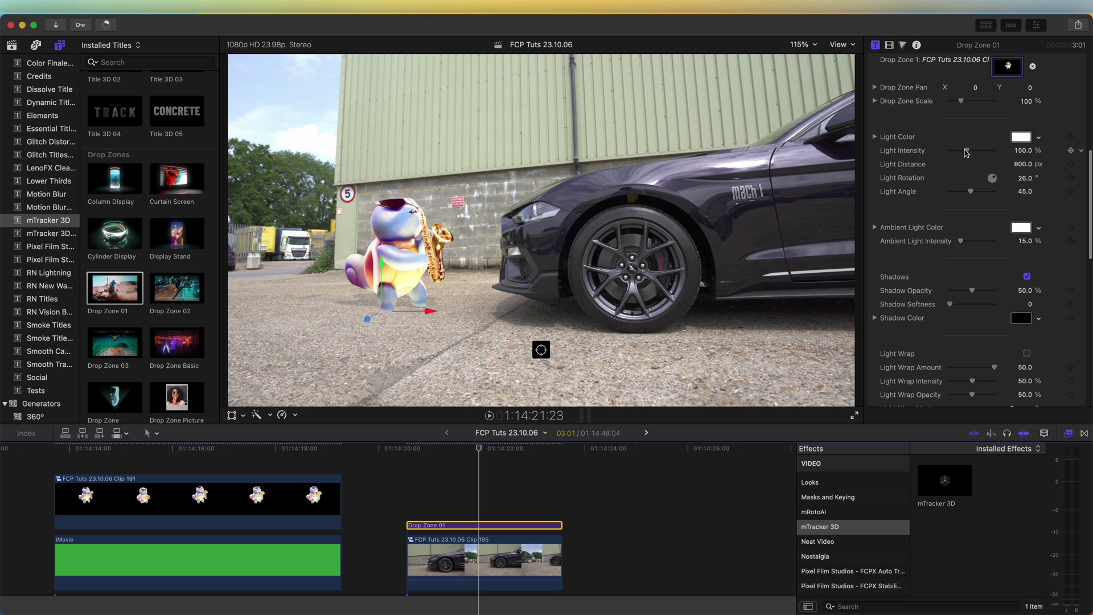
mouse_move(967, 153)
mouse_down()
mouse_move(944, 153)
mouse_move(964, 153)
mouse_up()
drag(972, 291, 976, 290)
drag(1024, 178, 966, 195)
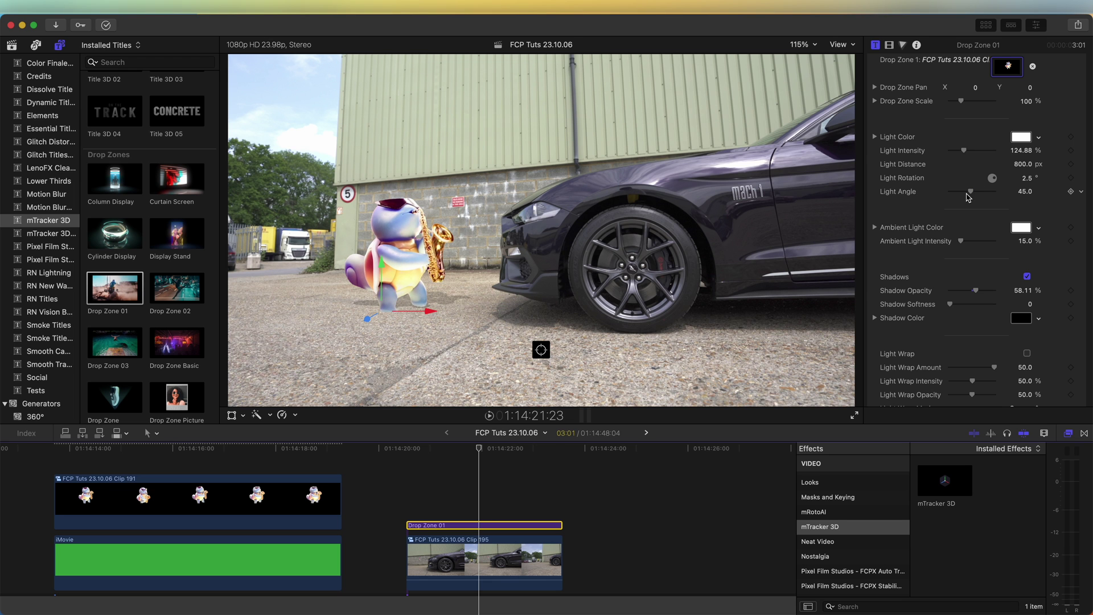
Step: Move the playhead back along the timeline and select Clip 191
scroll(969, 197, down, 10)
key(Left)
key(Left)
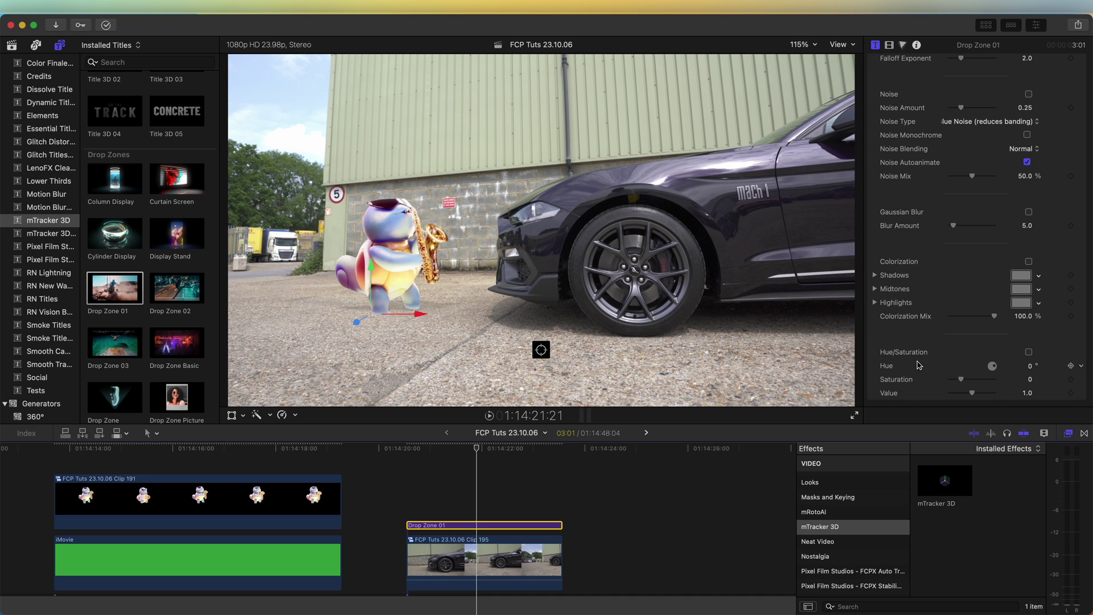
scroll(917, 364, up, 10)
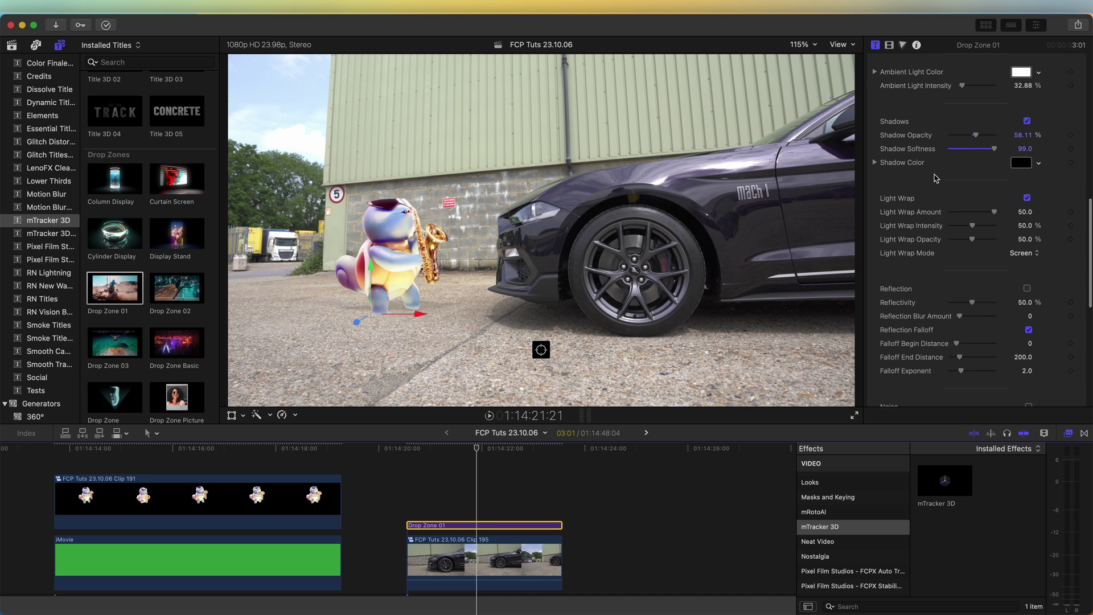
scroll(936, 178, up, 2)
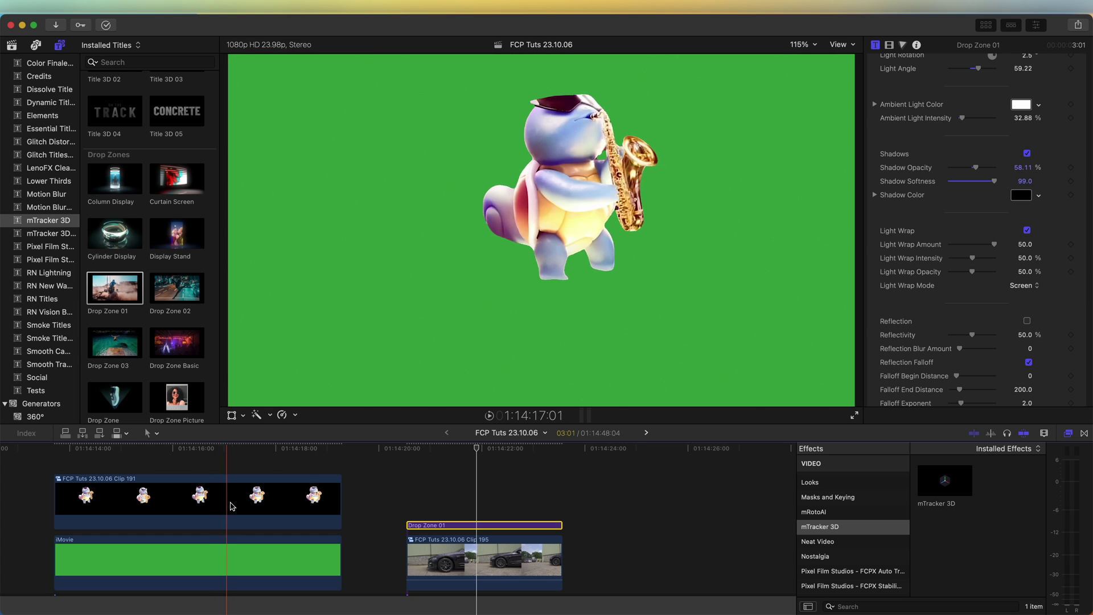
click(234, 506)
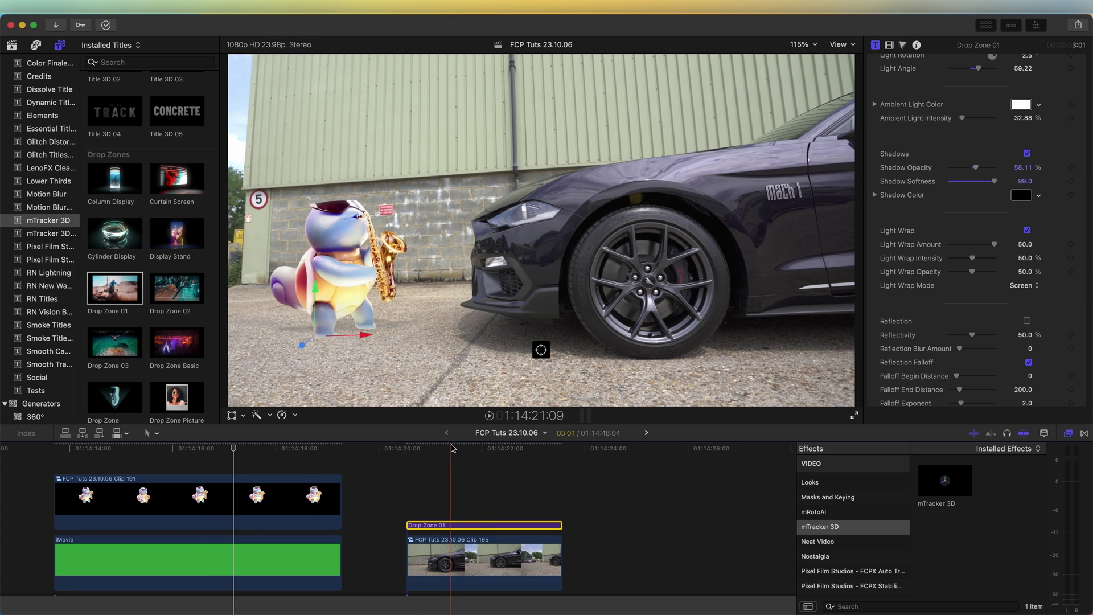
click(450, 490)
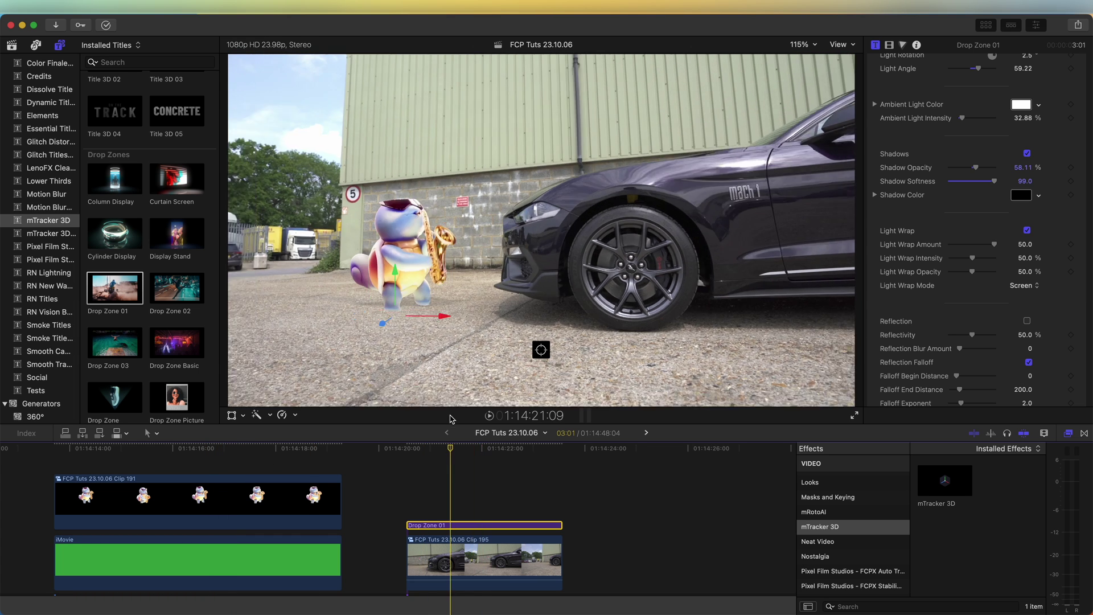
click(271, 500)
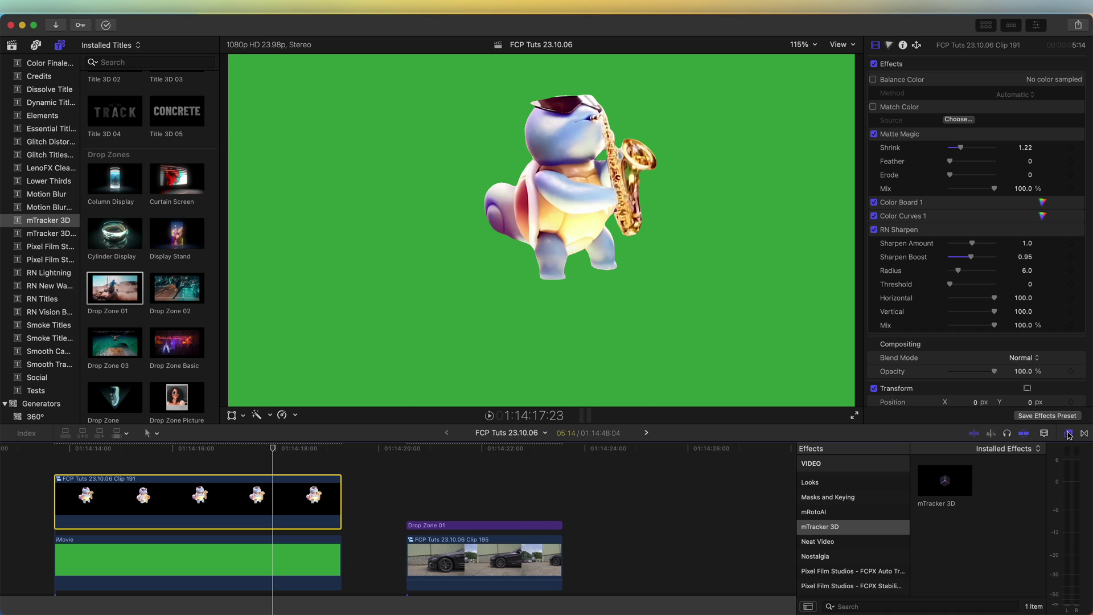
Step: Add Drop Shadow to Clip 191, re-apply it as Drop Zone 1 source, and disable tracker Shadows
click(883, 607)
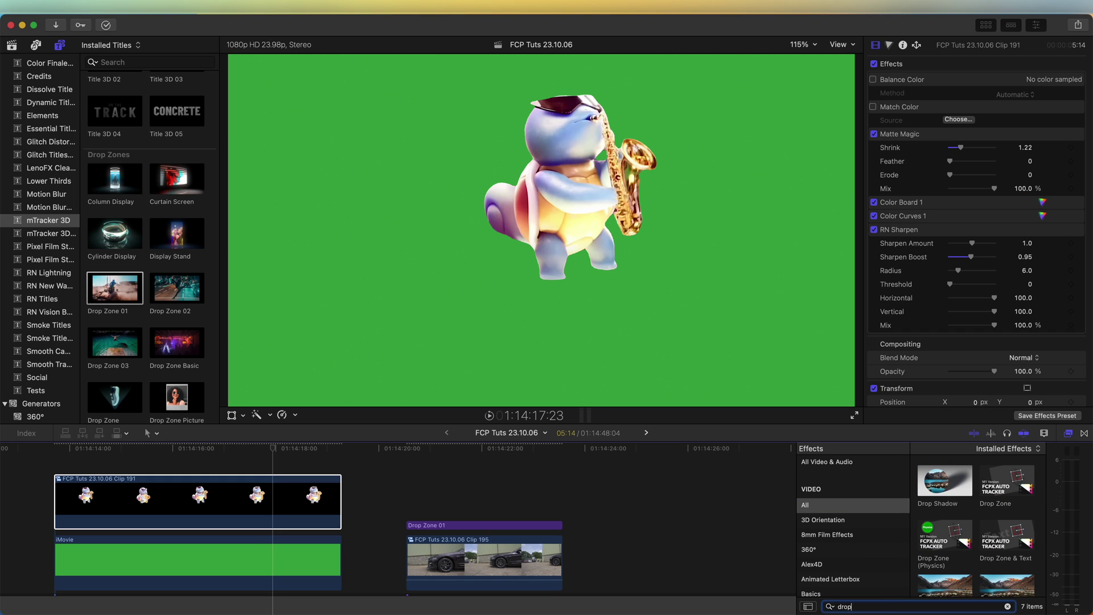
drag(945, 481, 221, 500)
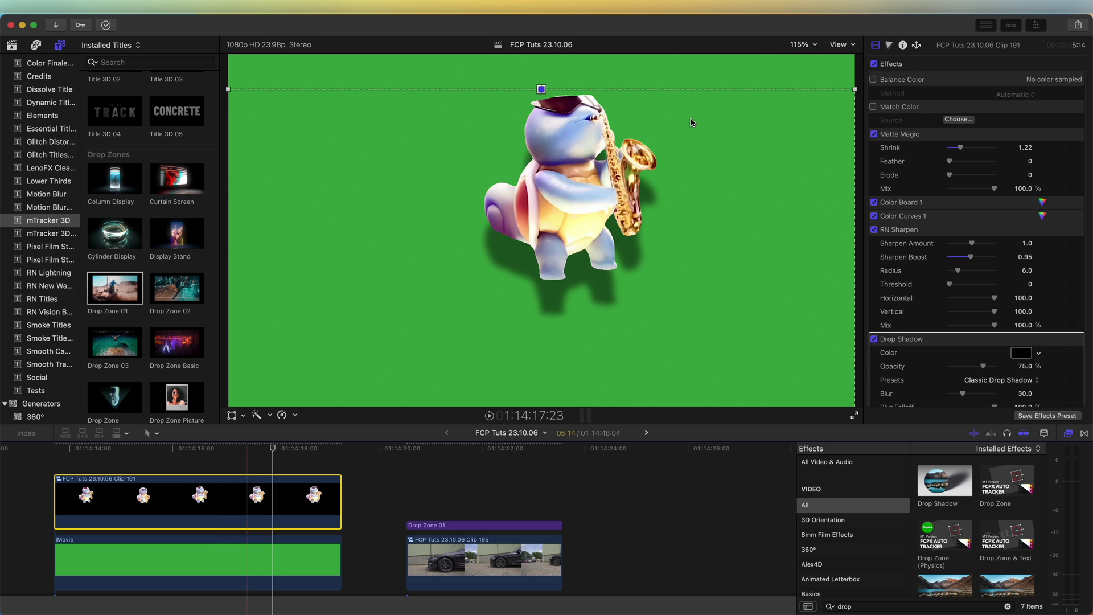
click(477, 525)
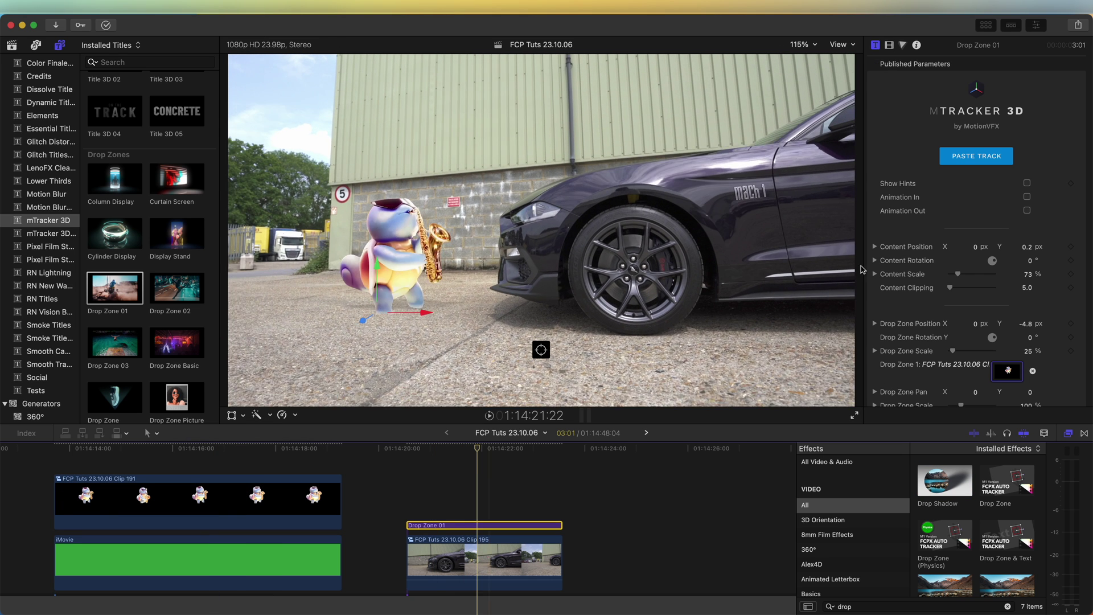
scroll(987, 271, down, 4)
click(980, 263)
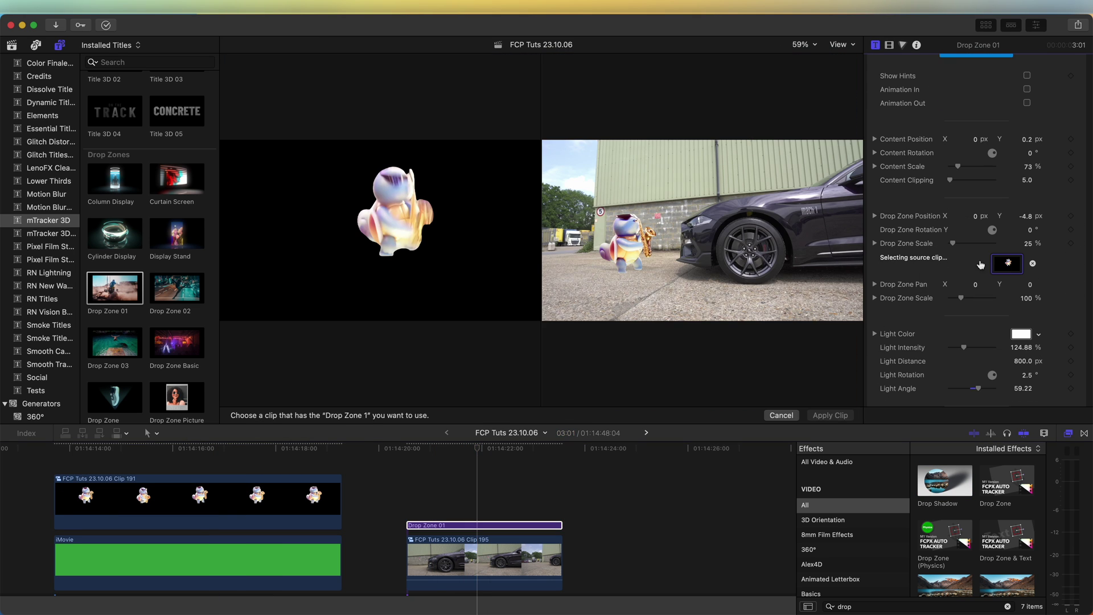
click(58, 503)
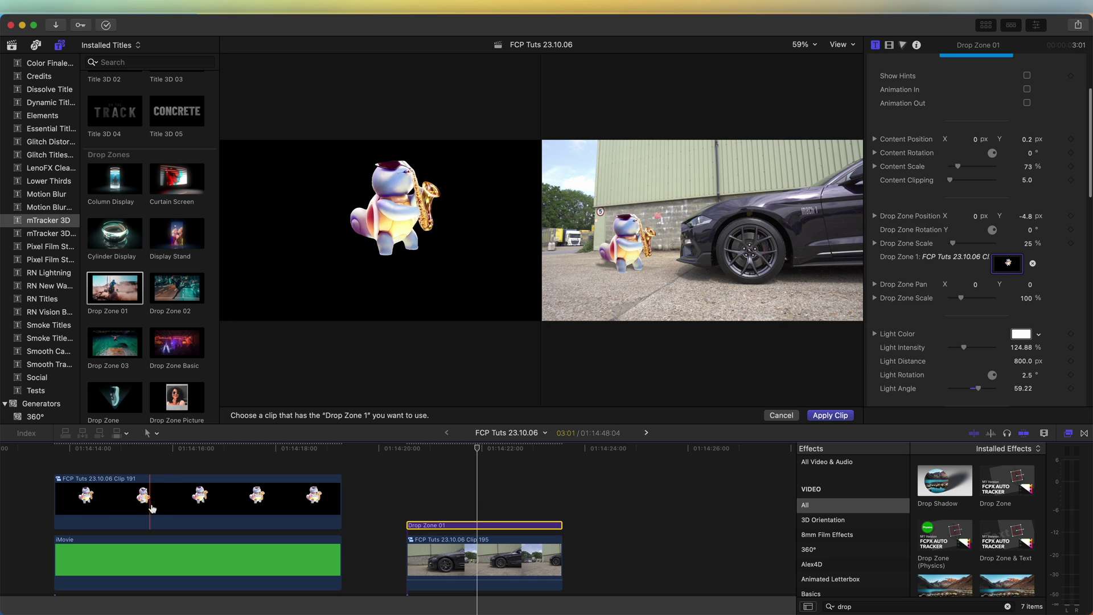
click(830, 416)
scroll(968, 239, down, 10)
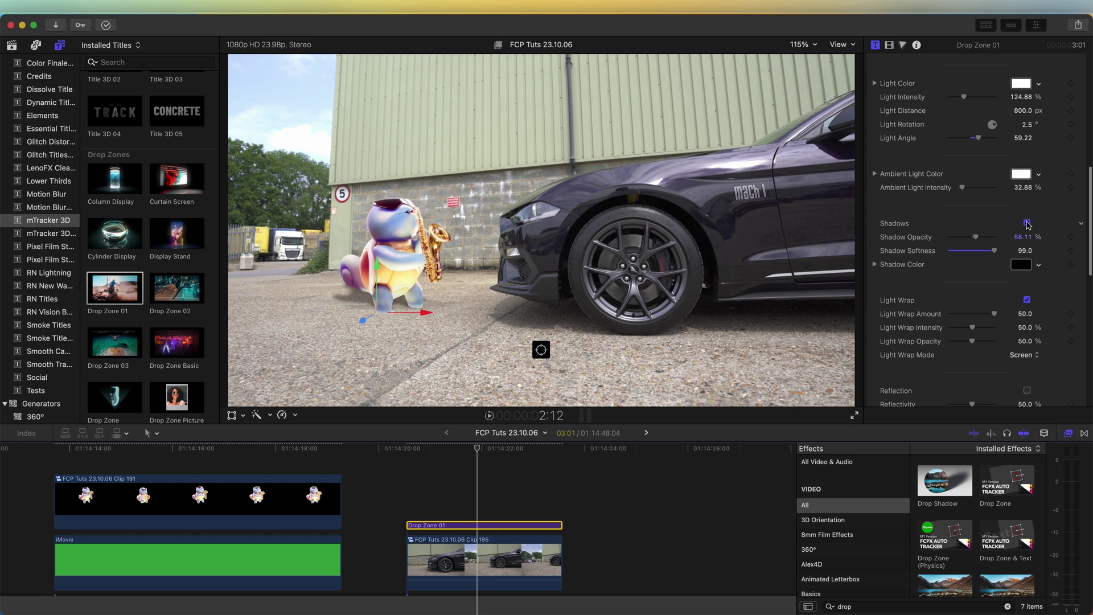
click(1027, 223)
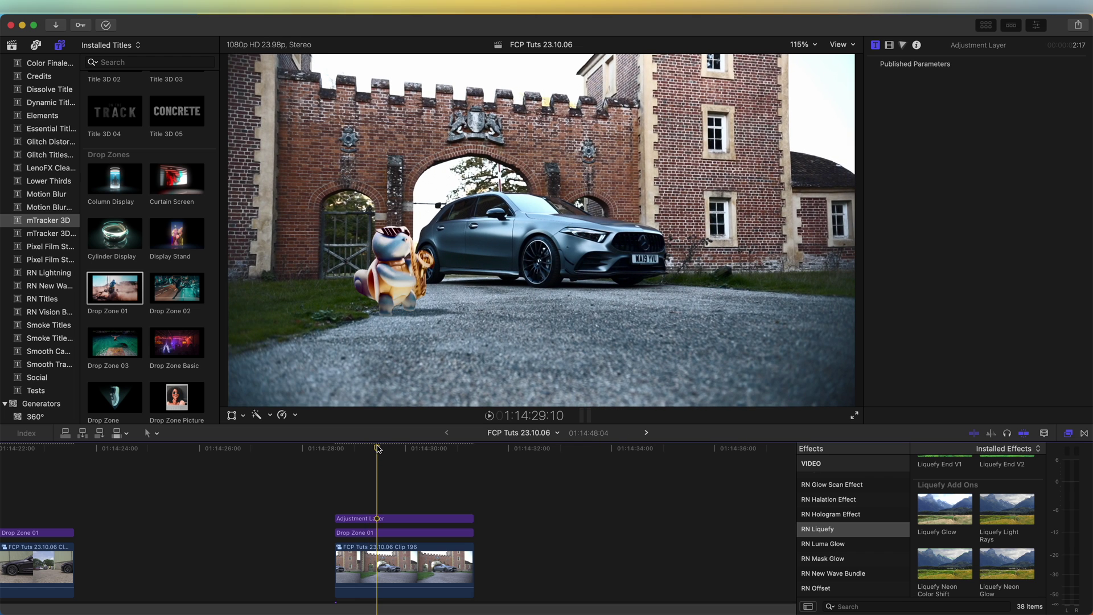
drag(380, 449, 334, 450)
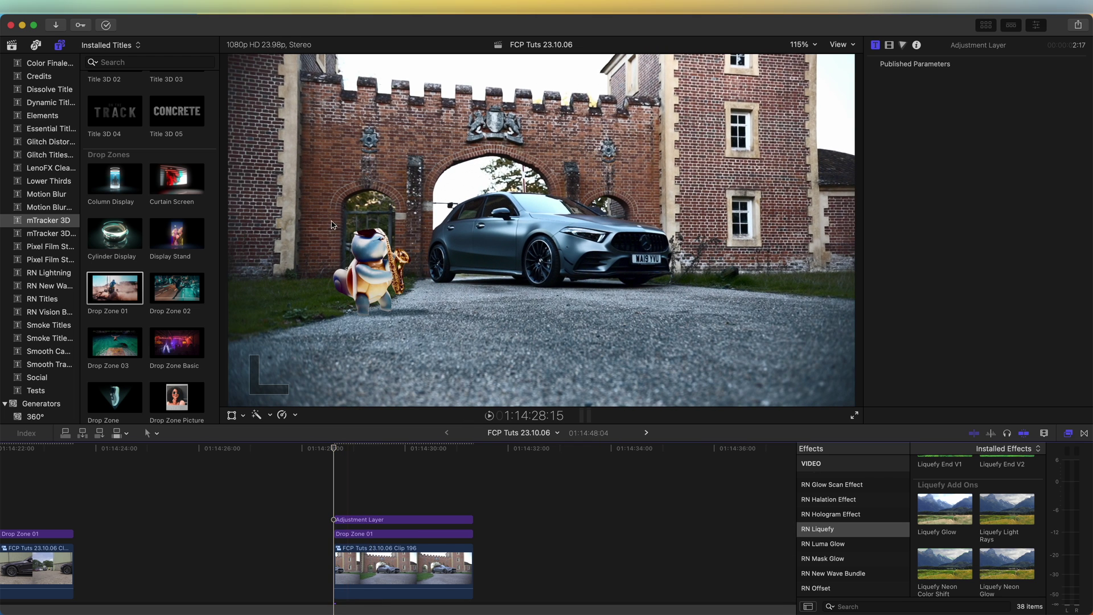
key(space)
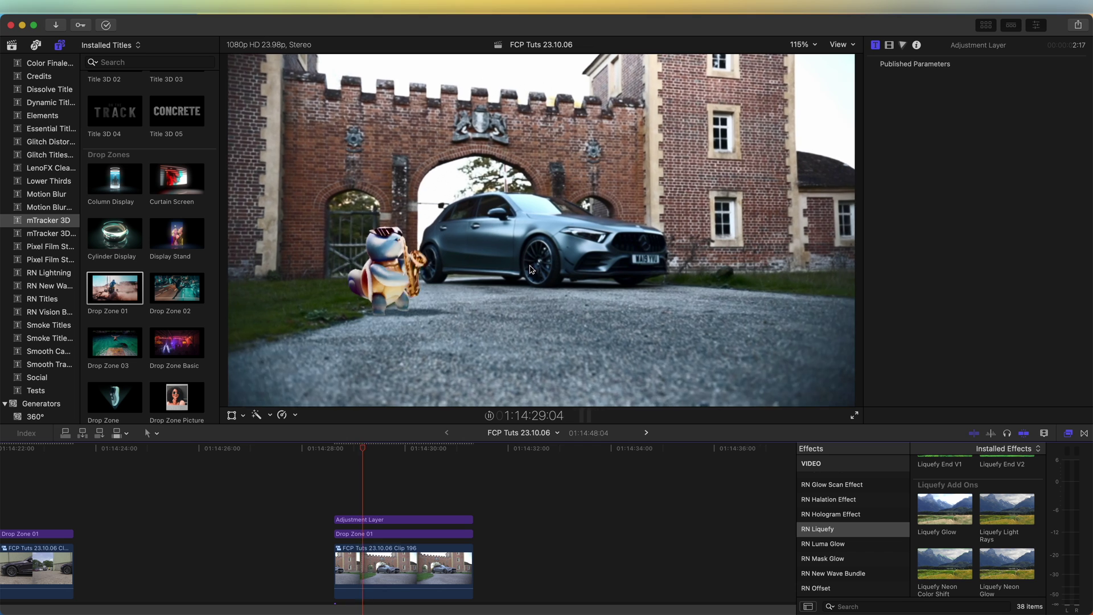
key(space)
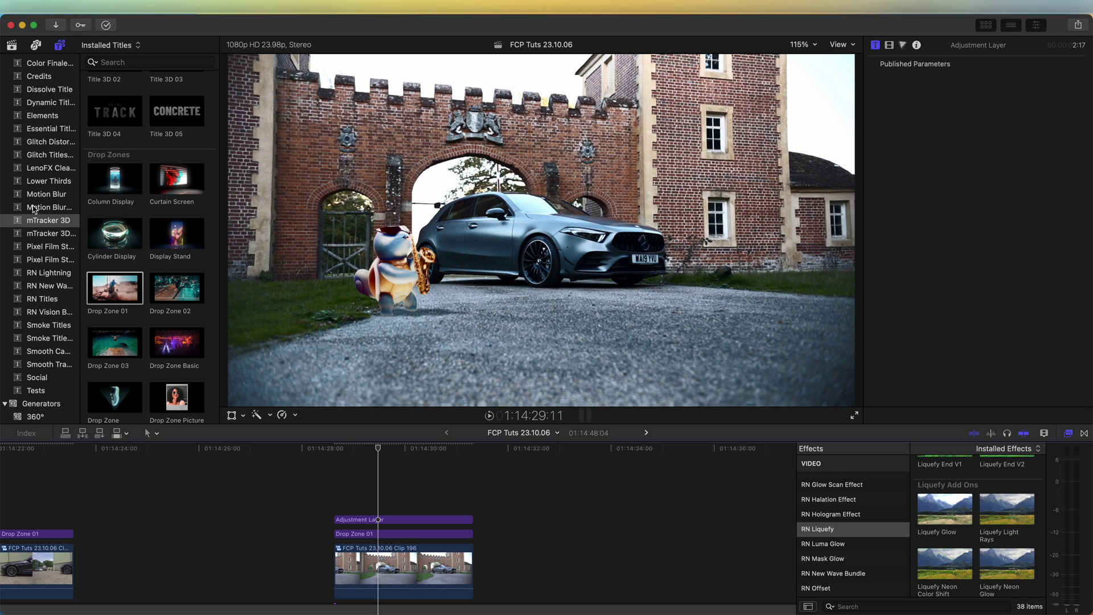
scroll(40, 228, down, 3)
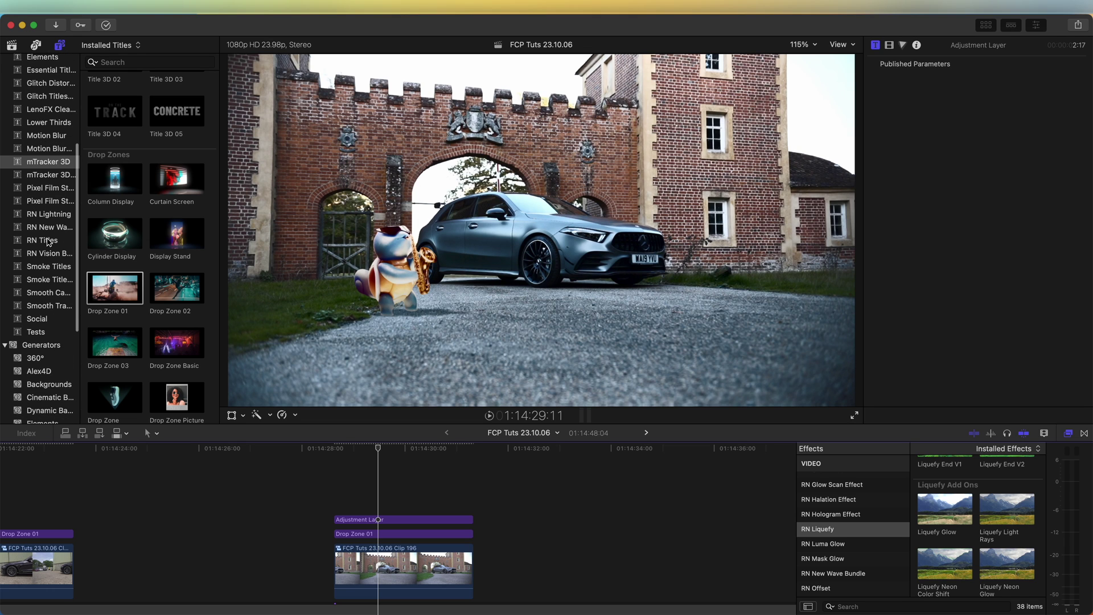
click(50, 293)
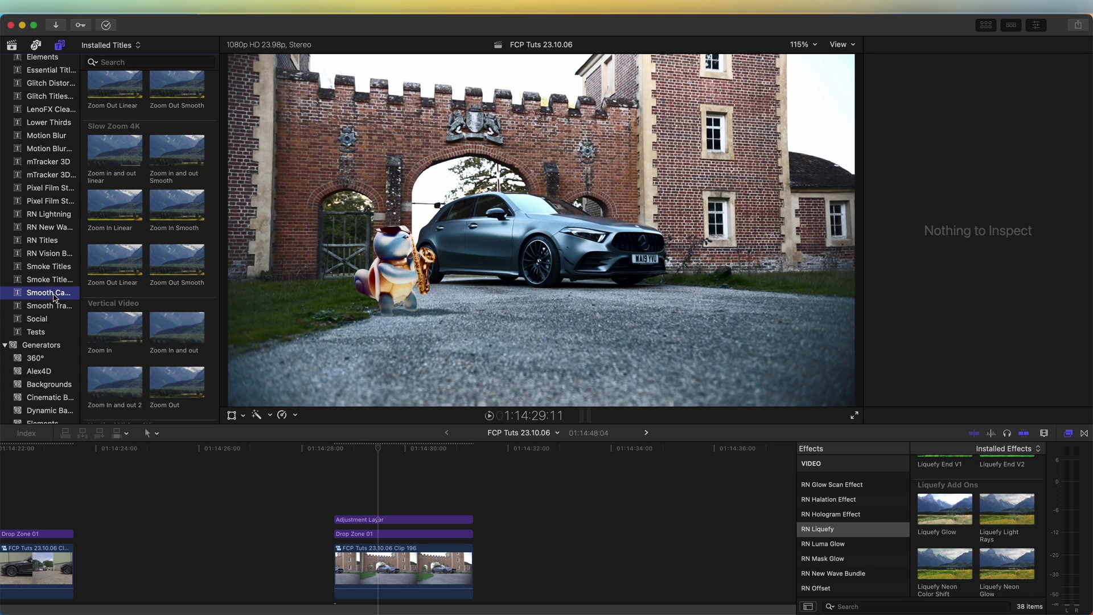
Step: Place the Smooth Camera 'Ramped Zoom In' title above the Adjustment Layer
scroll(171, 228, up, 10)
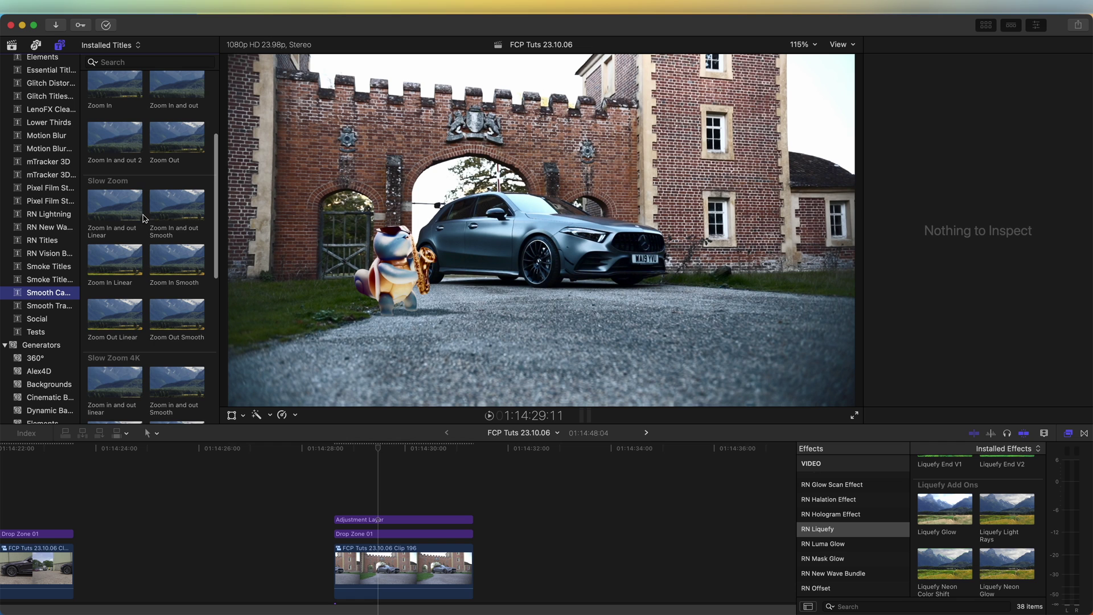
scroll(144, 215, up, 1)
key(super+2)
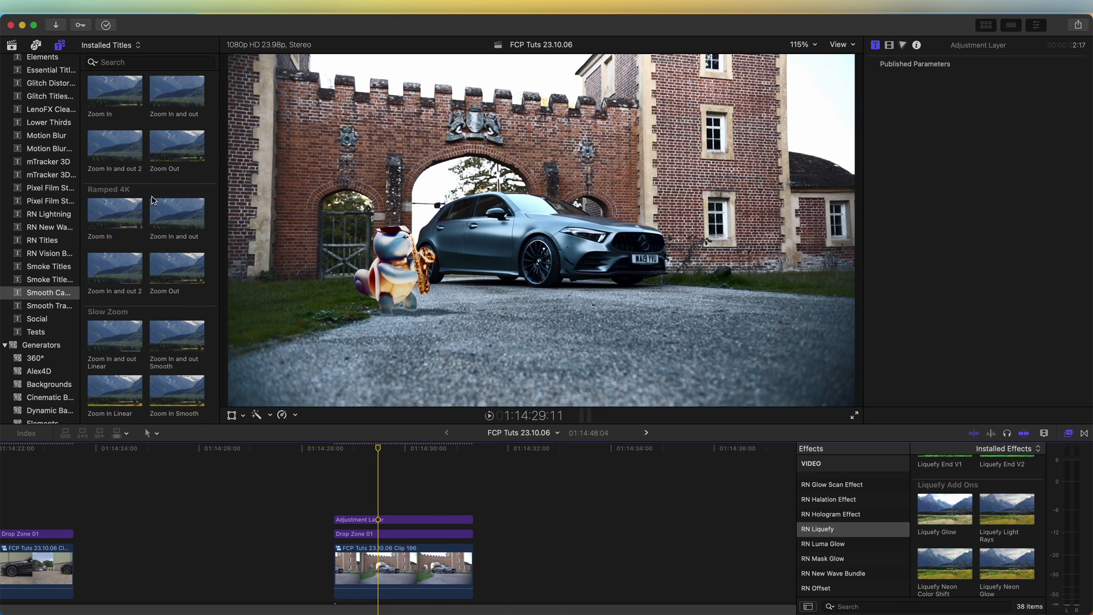
scroll(152, 199, up, 1)
drag(115, 108, 352, 506)
Step: Centre the zoom on the saxophone character, preview it, and return to the zoom start
key(space)
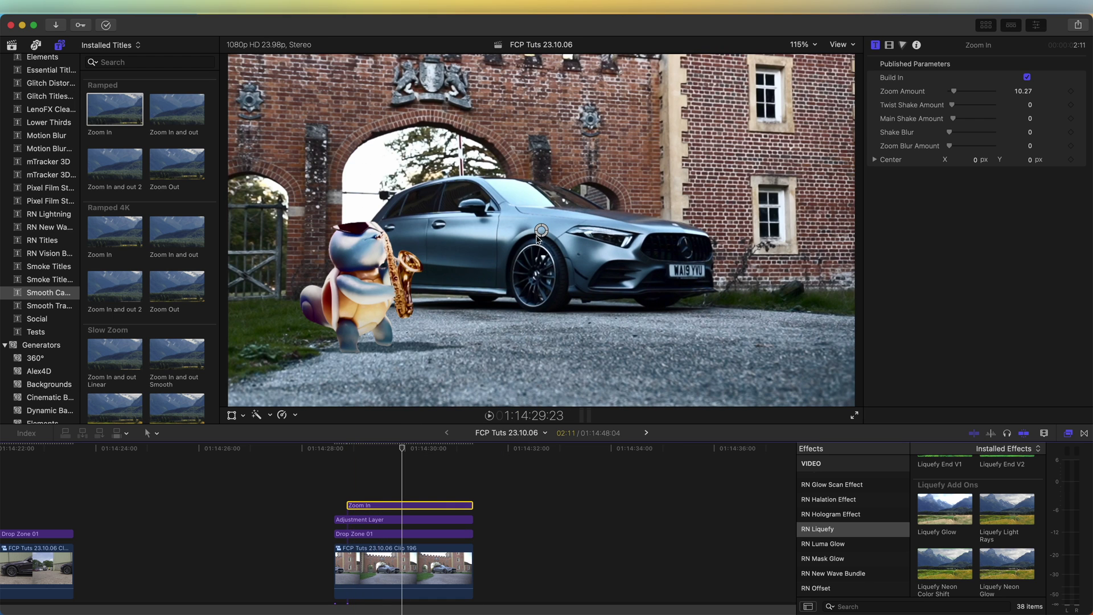
drag(542, 231, 398, 298)
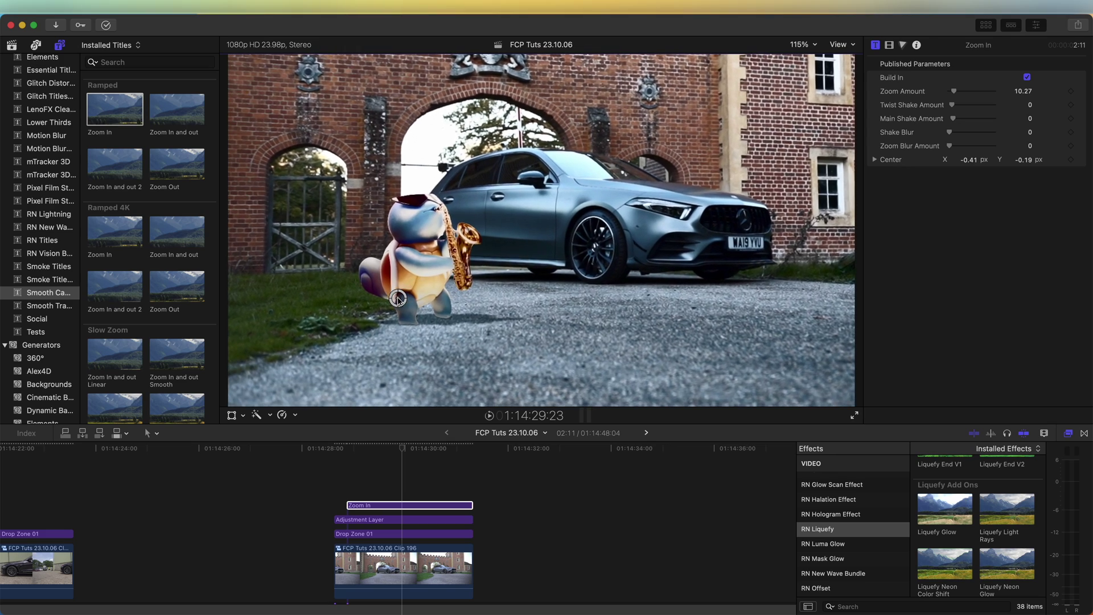
key(space)
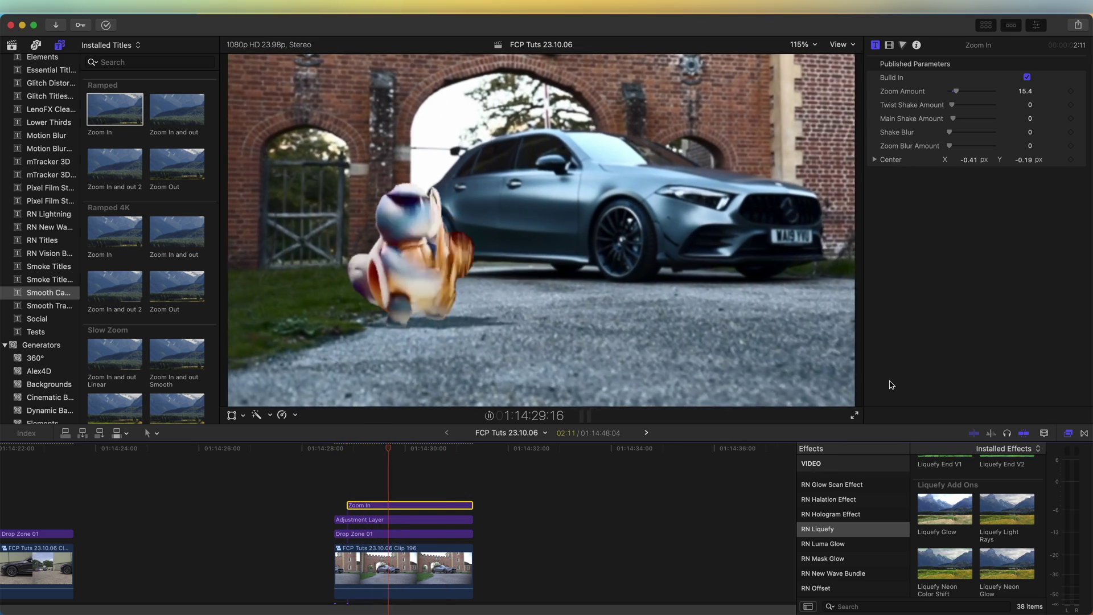
click(369, 448)
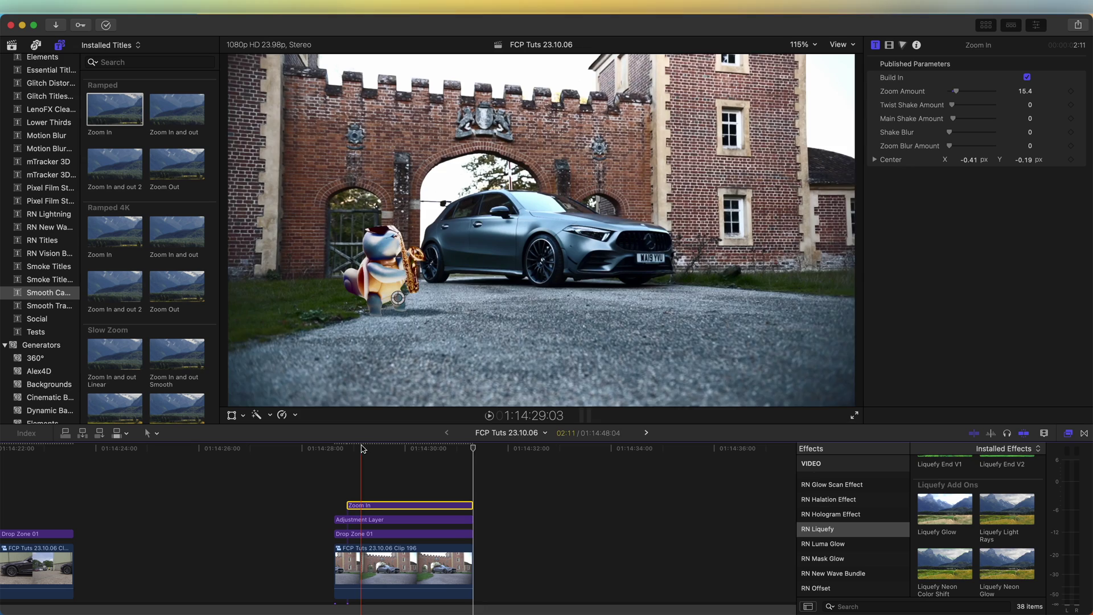
drag(370, 449, 364, 449)
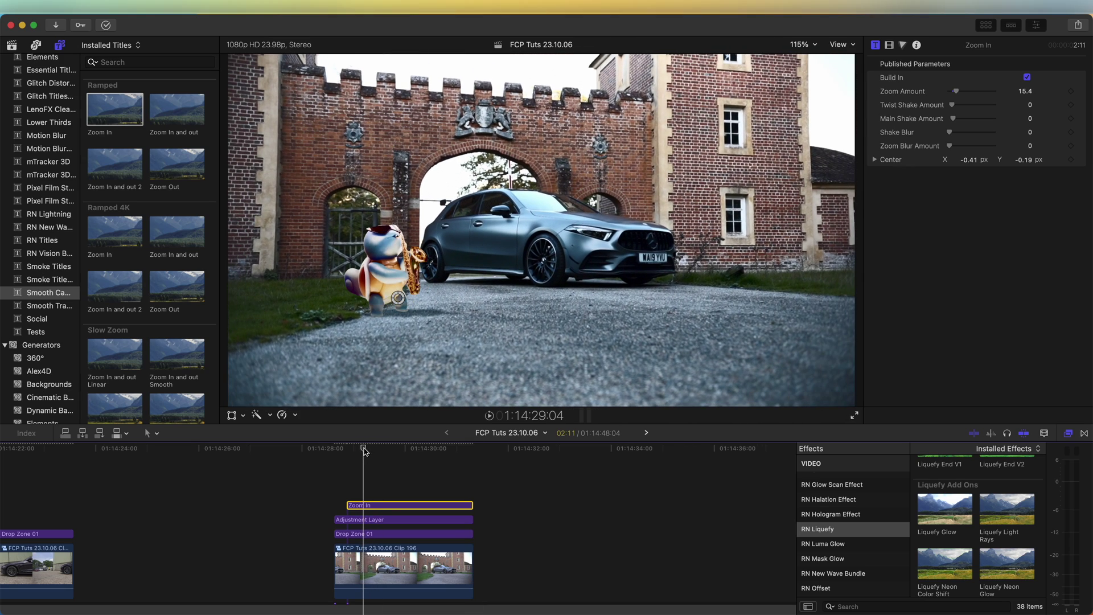
Step: Apply a Gaussian blur to castle clip 196 and add a shape mask to it
click(366, 574)
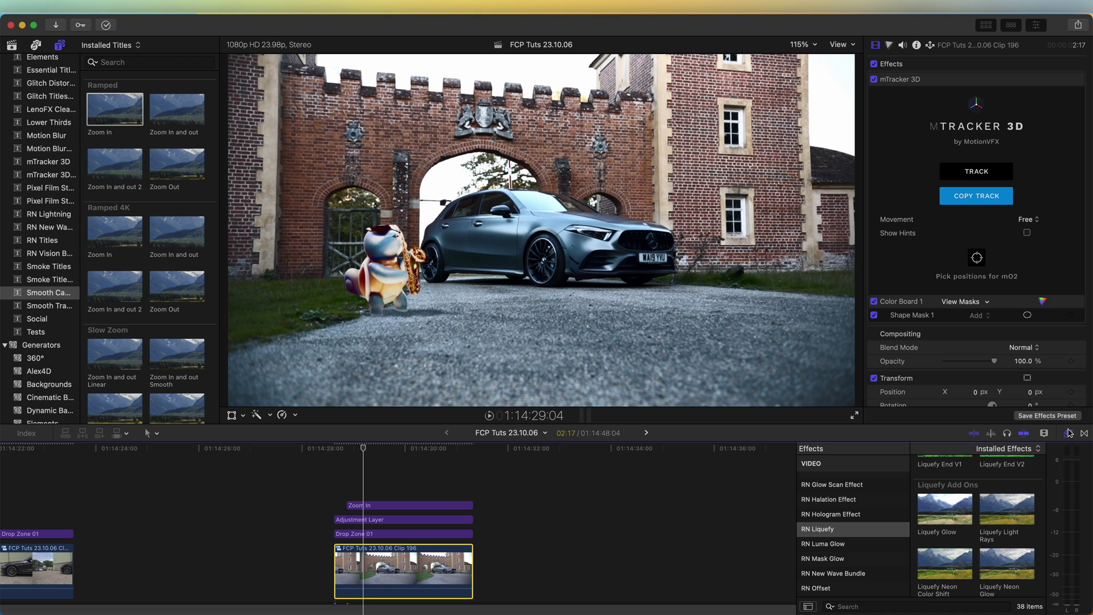
scroll(826, 501, up, 8)
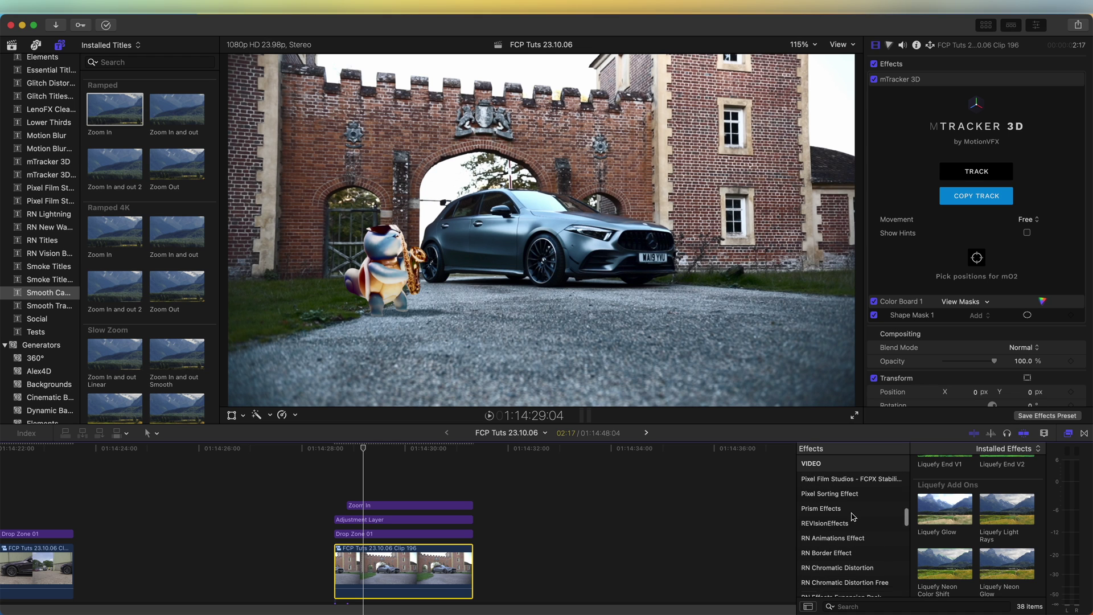
scroll(853, 518, up, 10)
click(827, 511)
scroll(954, 512, up, 3)
drag(953, 512, 407, 569)
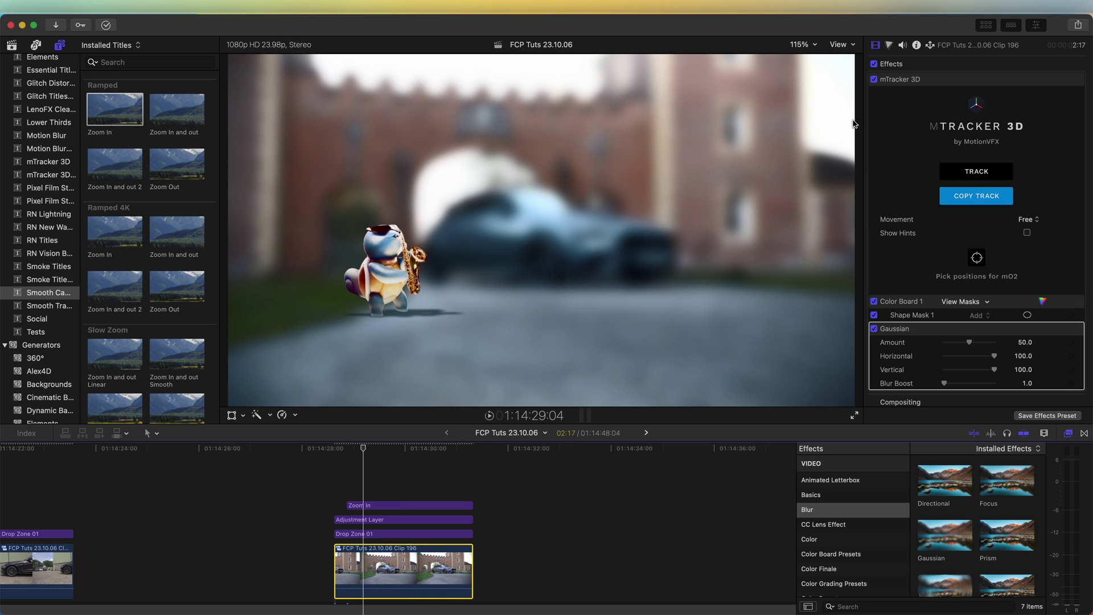
click(1034, 330)
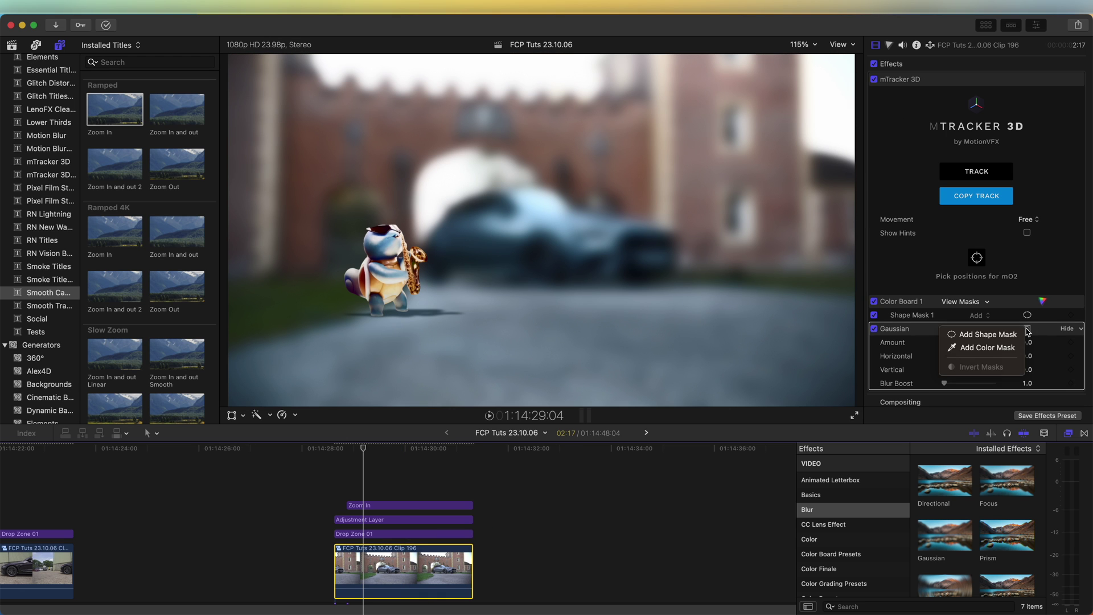
click(980, 336)
Step: Widen clip 196's blur mask into a broad ellipse stretching past the frame and raise it
click(364, 533)
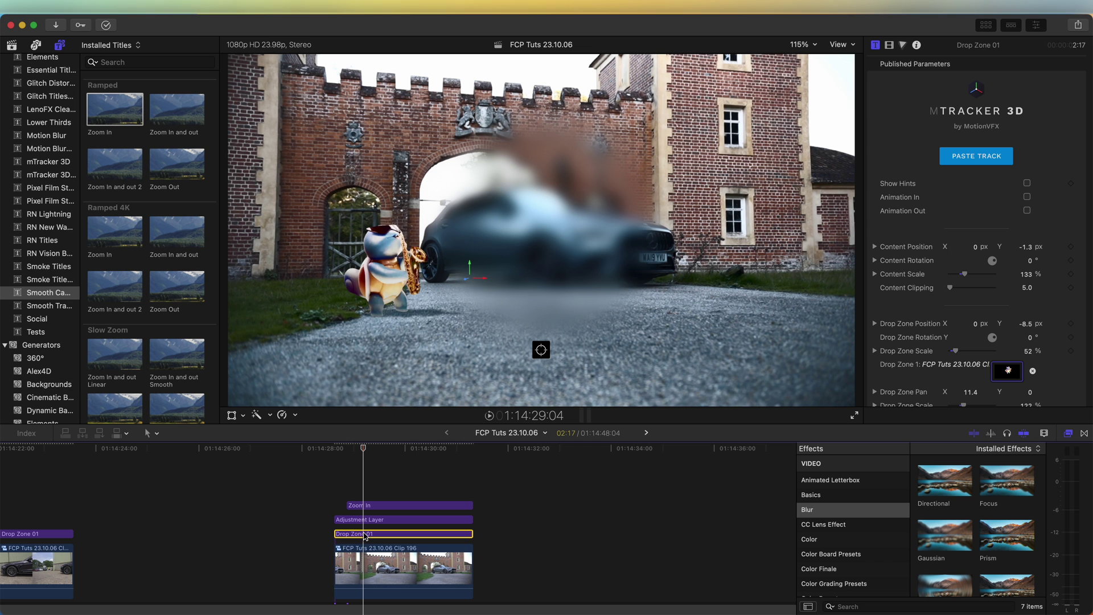
click(366, 564)
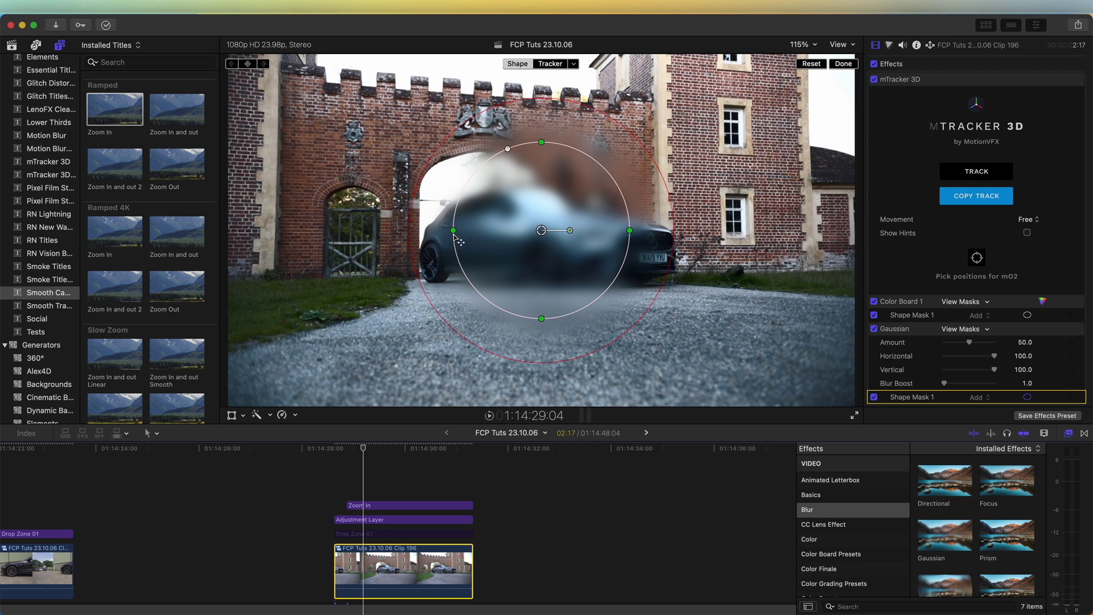
drag(454, 230, 205, 230)
drag(542, 230, 547, 129)
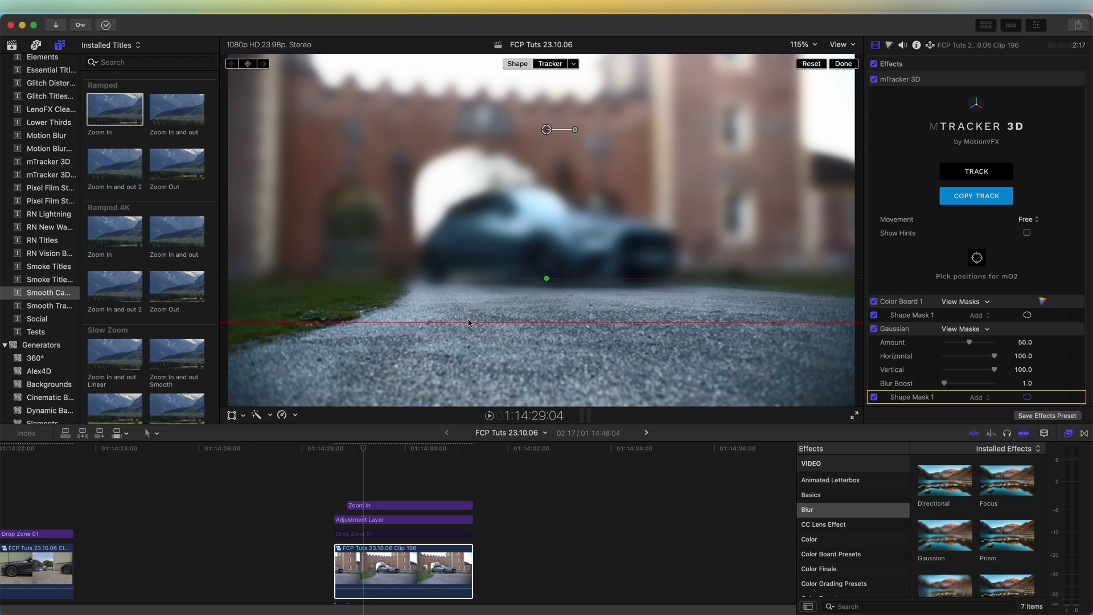
Step: Keyframe the Gaussian amount at 0 at the zoom start, rising to about 12 later
drag(385, 446, 361, 454)
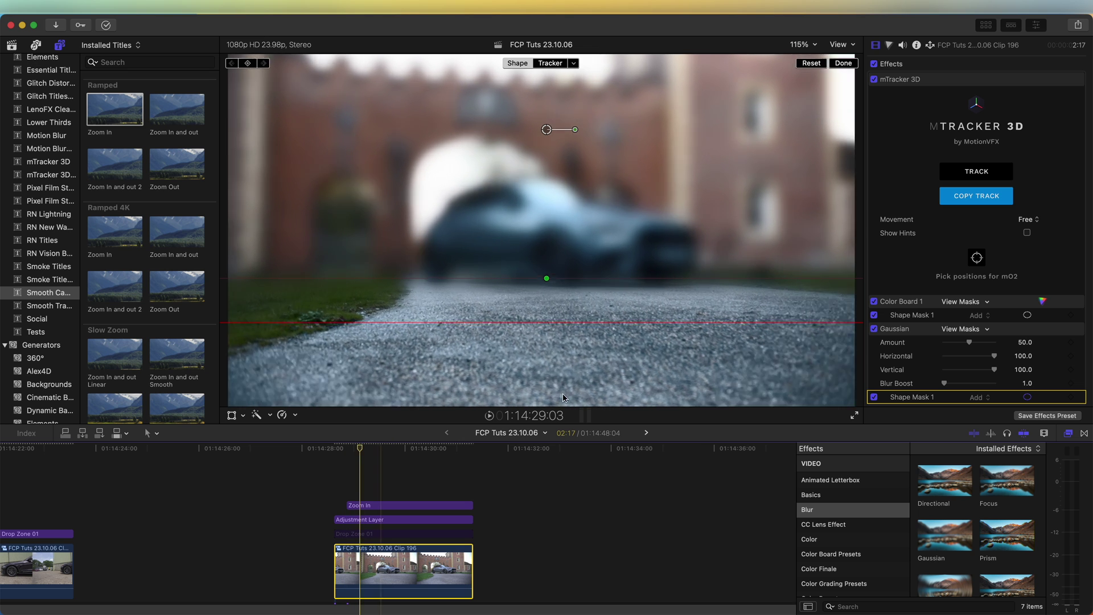
click(1071, 343)
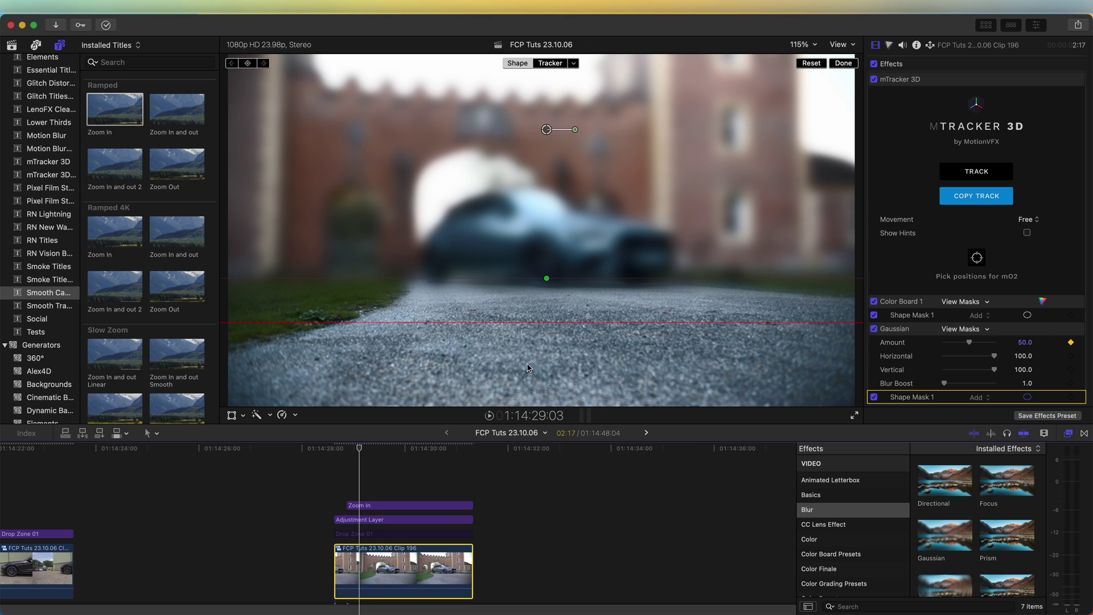
drag(968, 344, 855, 349)
drag(360, 450, 391, 451)
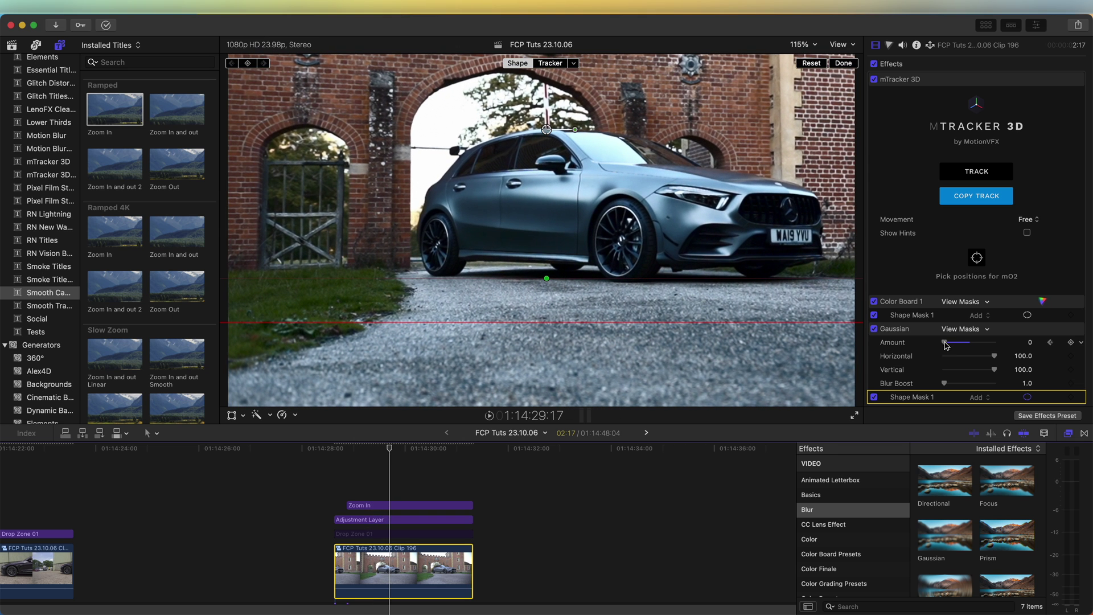
drag(944, 343, 952, 345)
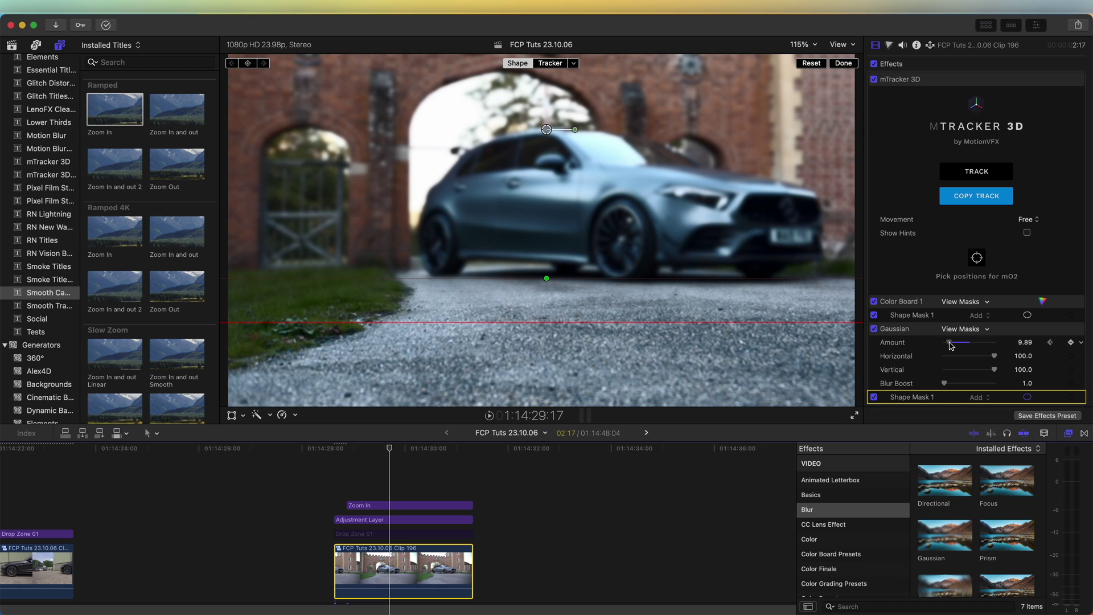
click(338, 534)
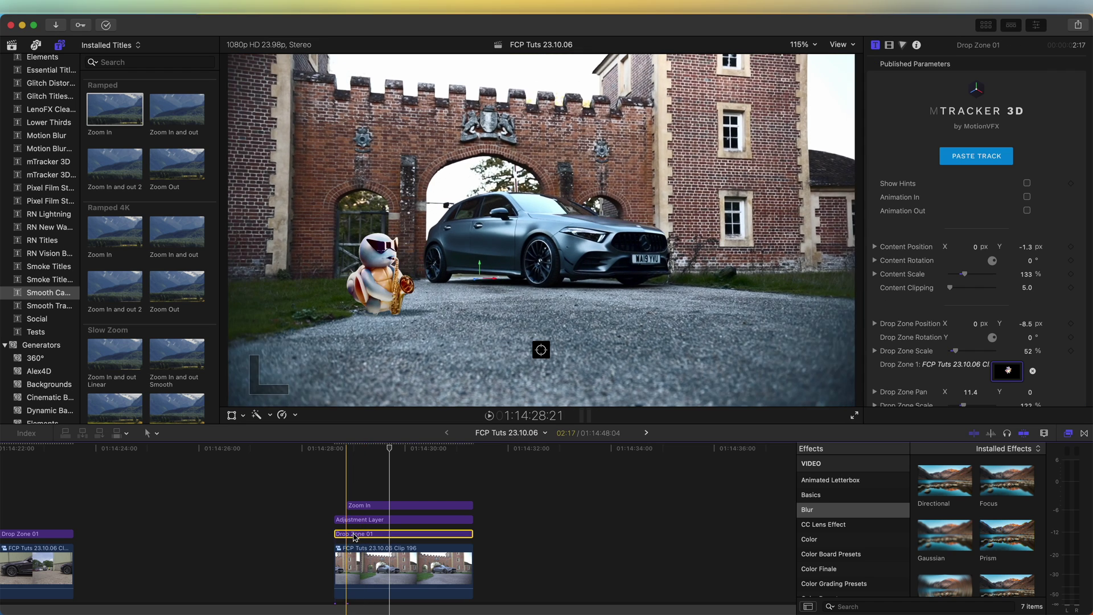
key(space)
scroll(336, 501, down, 1)
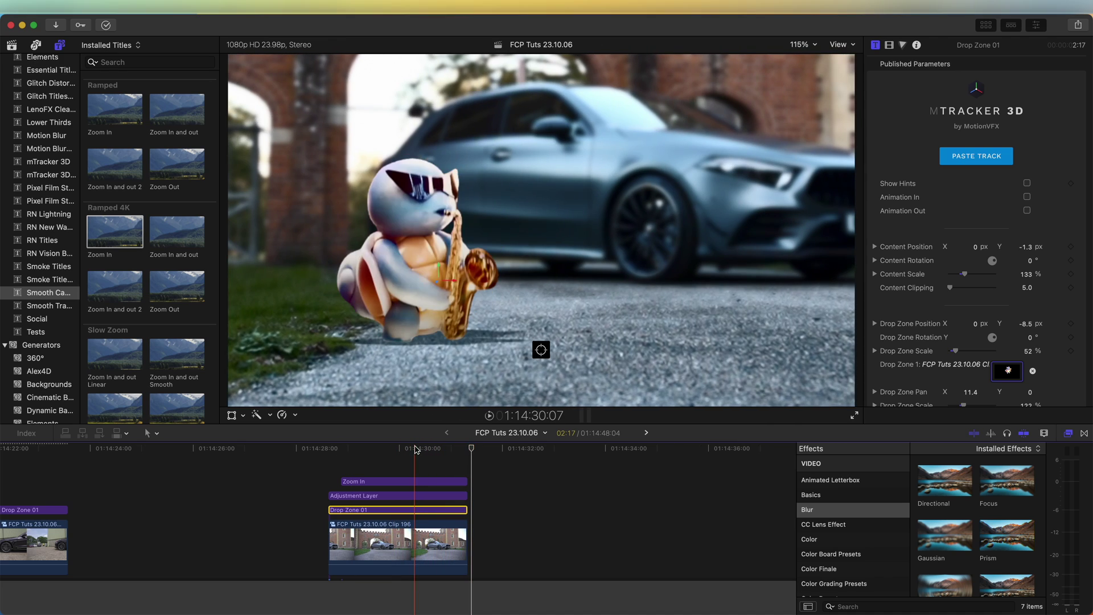
drag(416, 450, 362, 453)
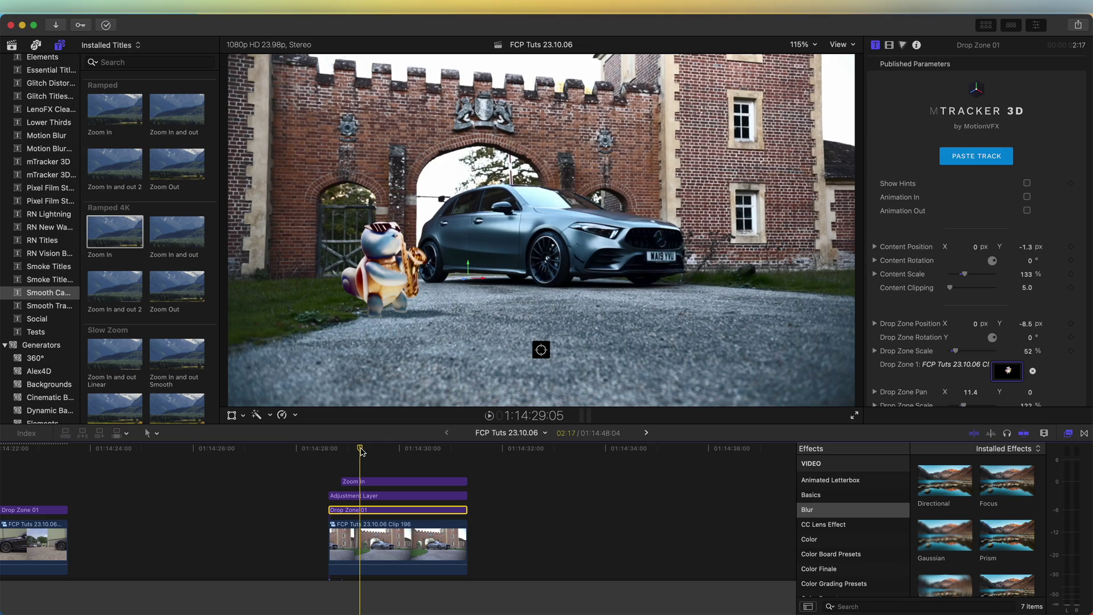